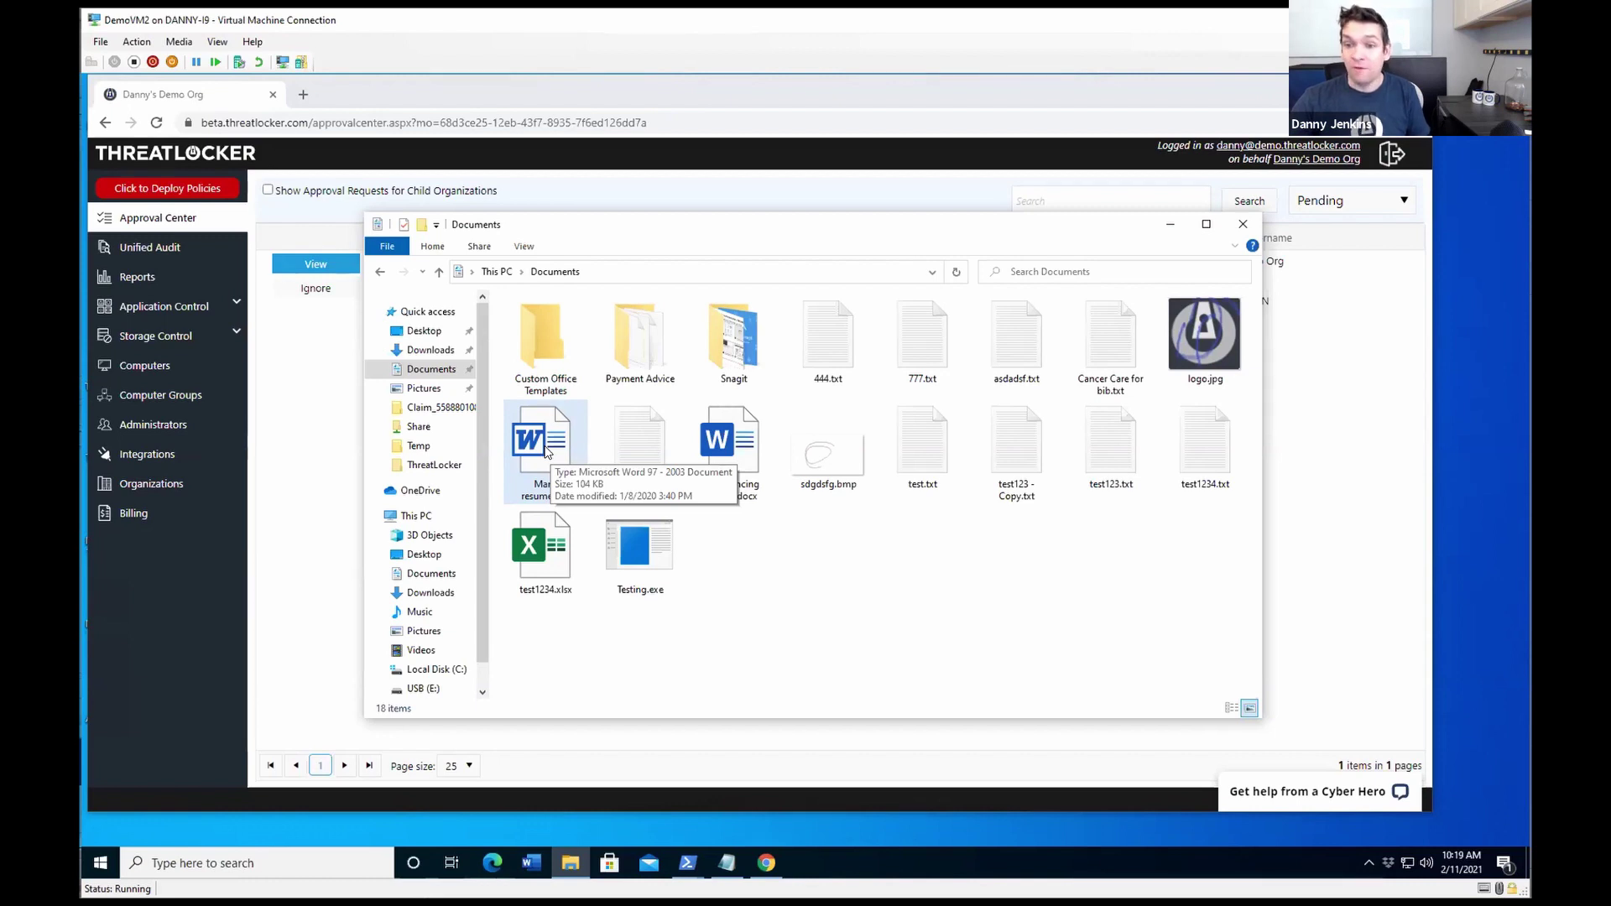
# Open Maria resume.doc from Documents and enter its password so it opens in Word
pyautogui.doubleClick(561, 436)
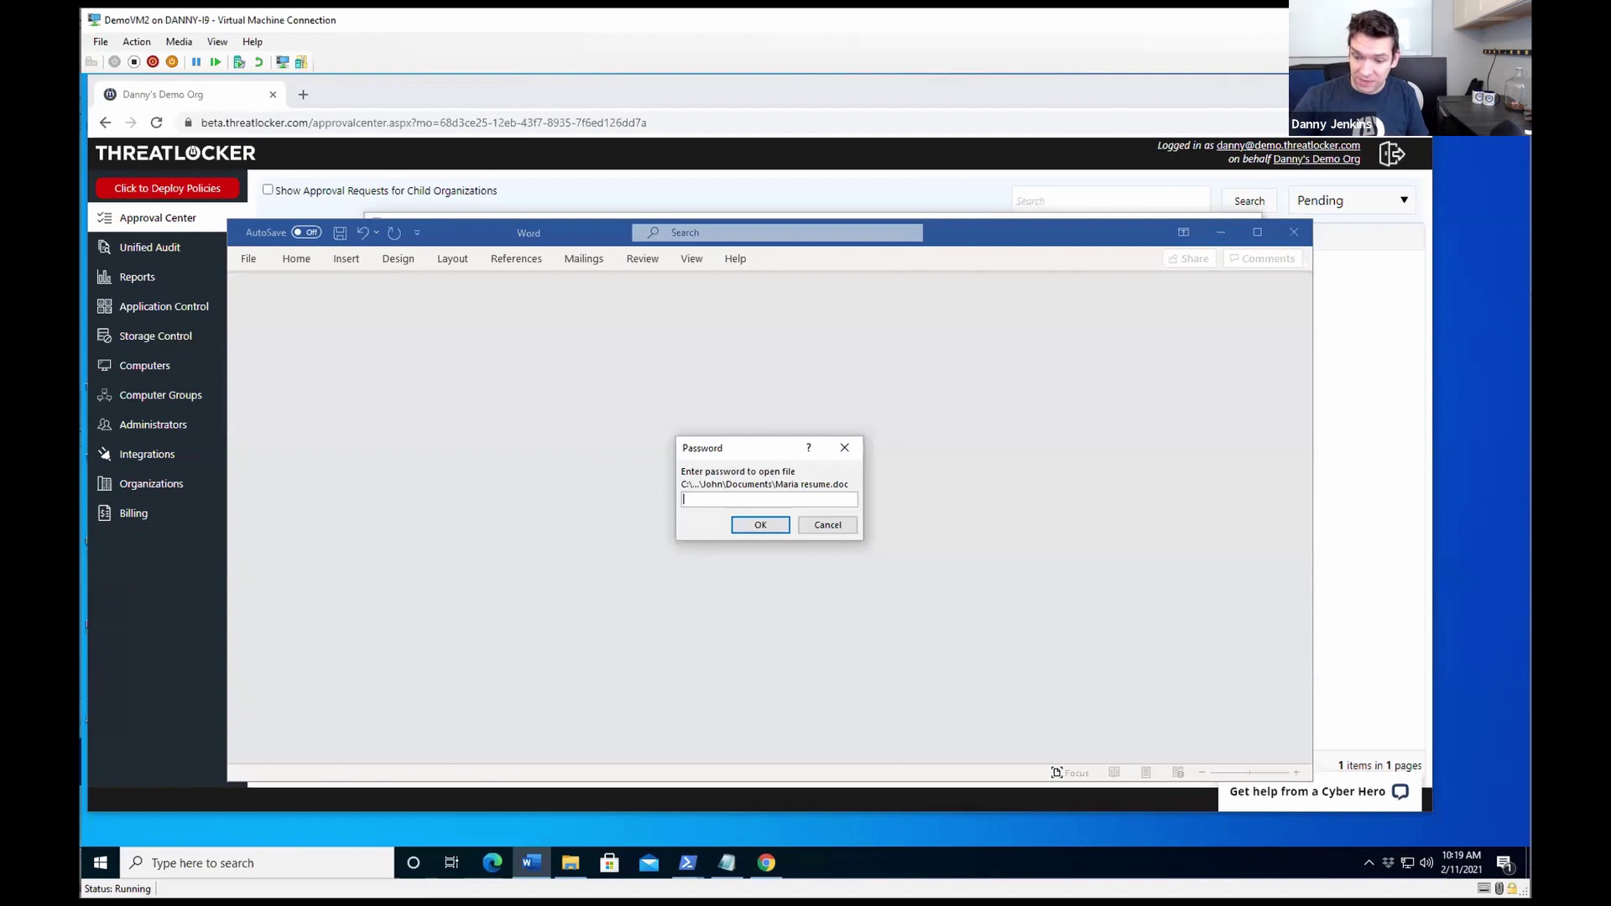
pyautogui.write('••••')
pyautogui.click(760, 526)
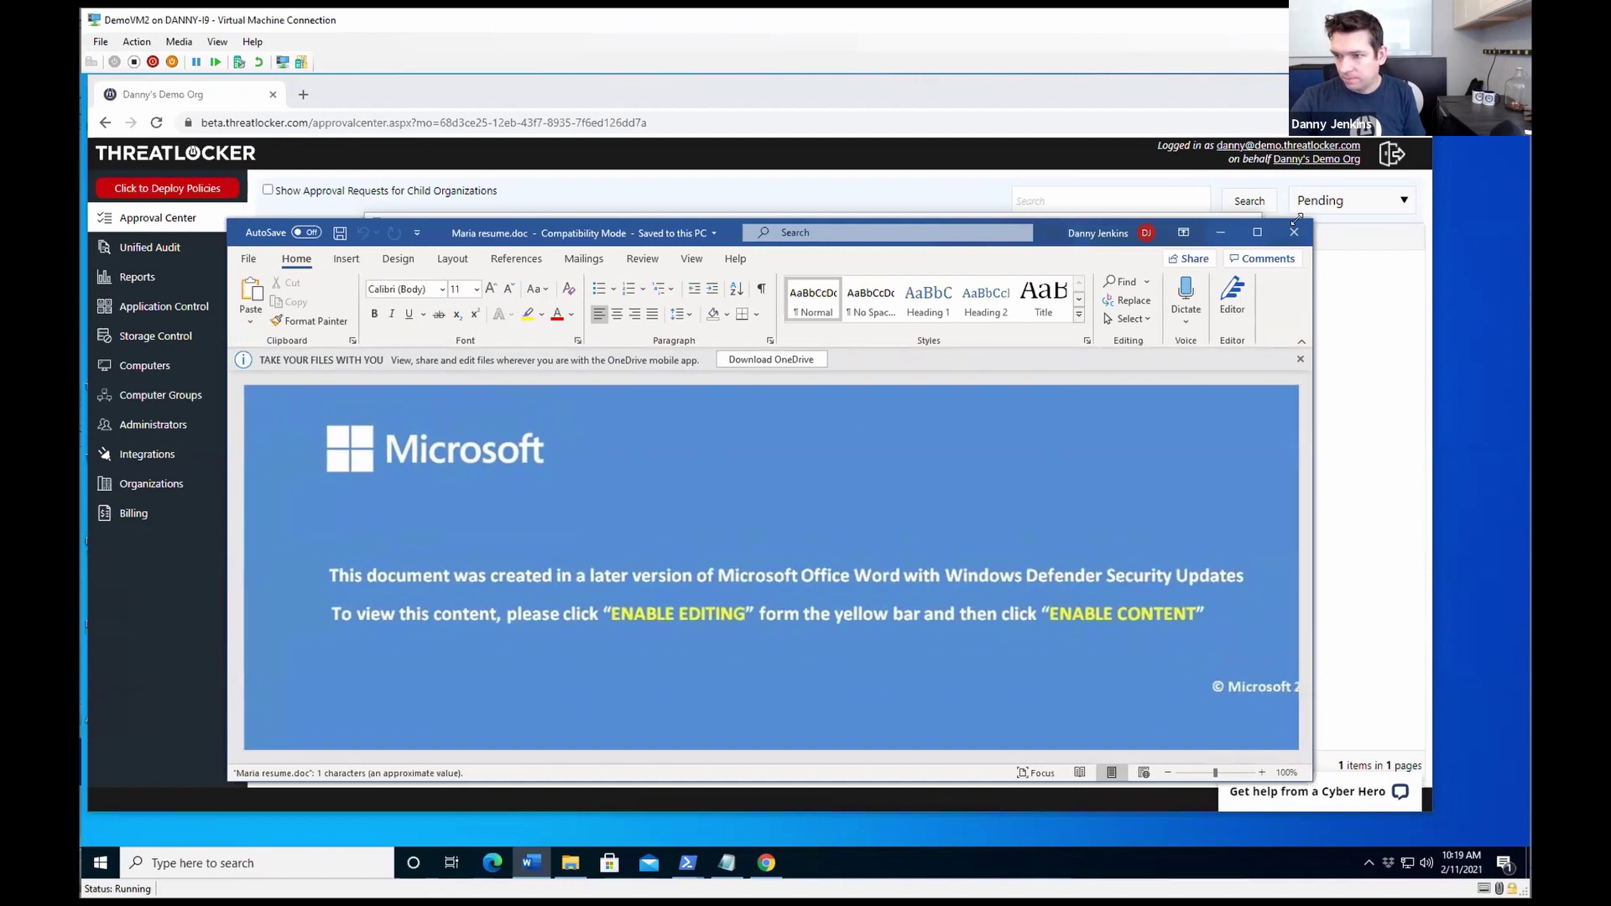
# Close Word, then send a run request for the blocked randomdata.cmd from ThreatLocker's Blocked Items
pyautogui.click(1221, 233)
pyautogui.rightClick(1327, 618)
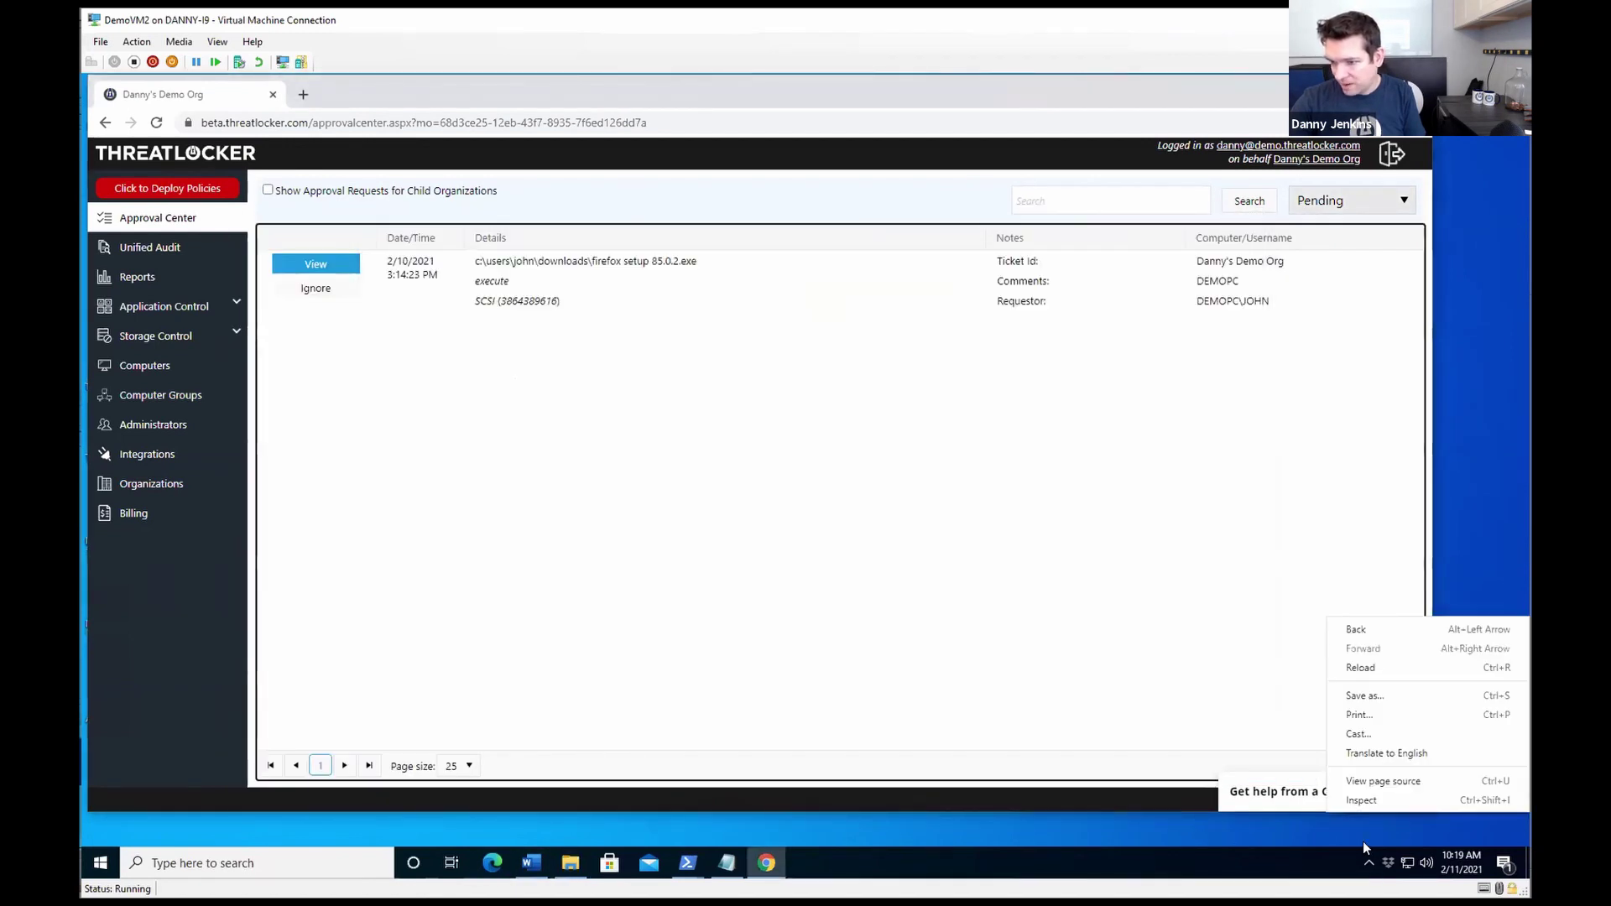
pyautogui.click(1369, 862)
pyautogui.rightClick(1385, 796)
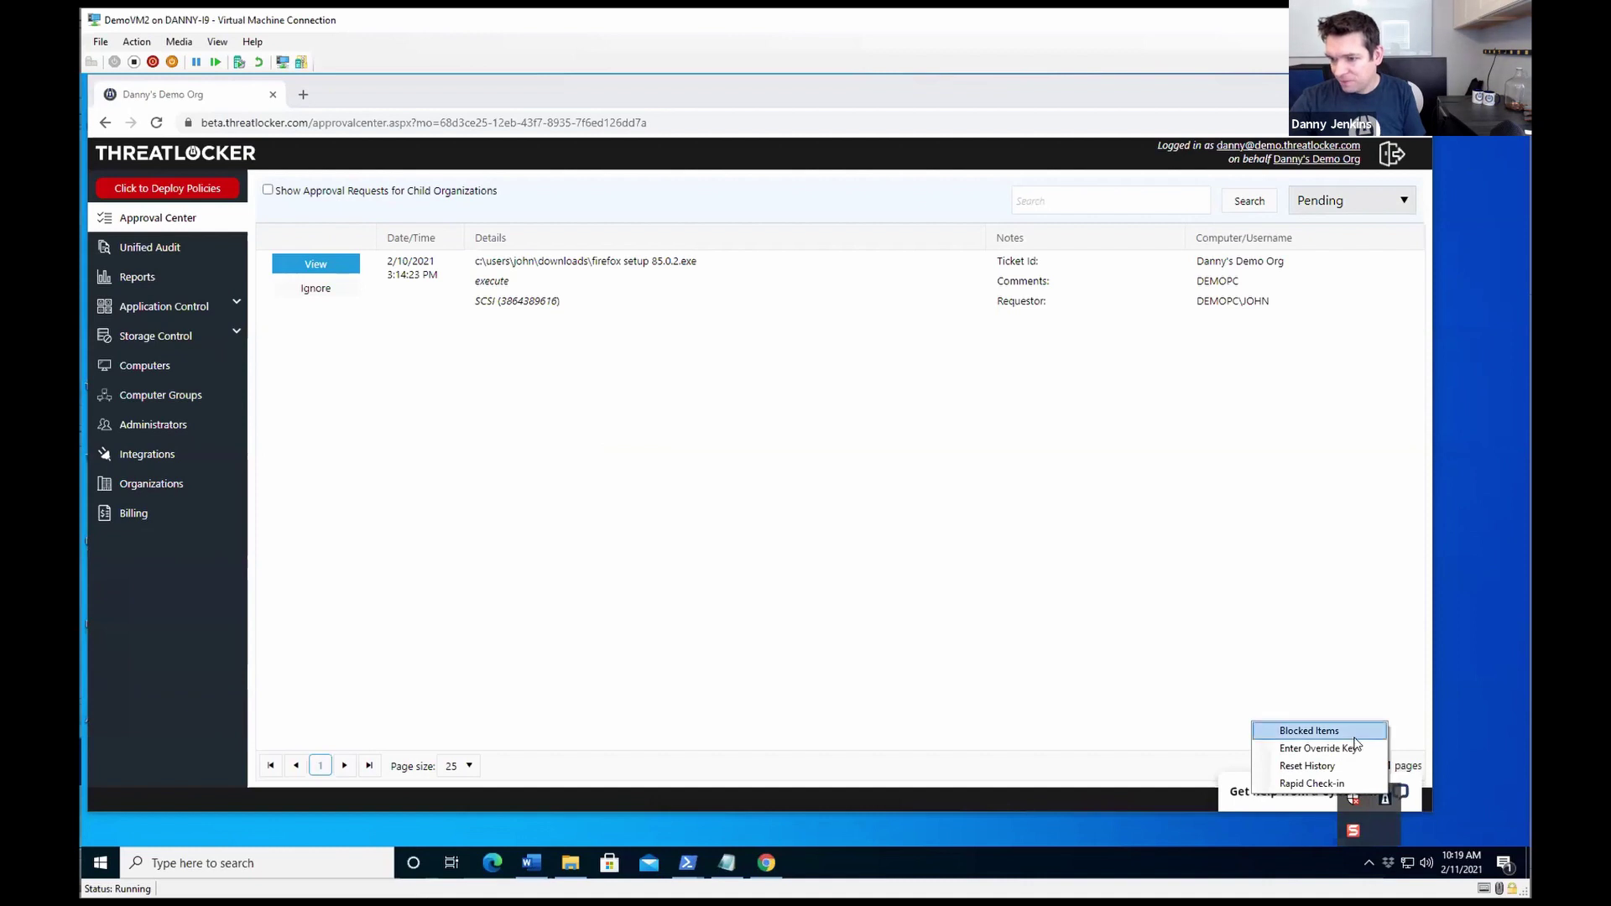
pyautogui.click(1309, 731)
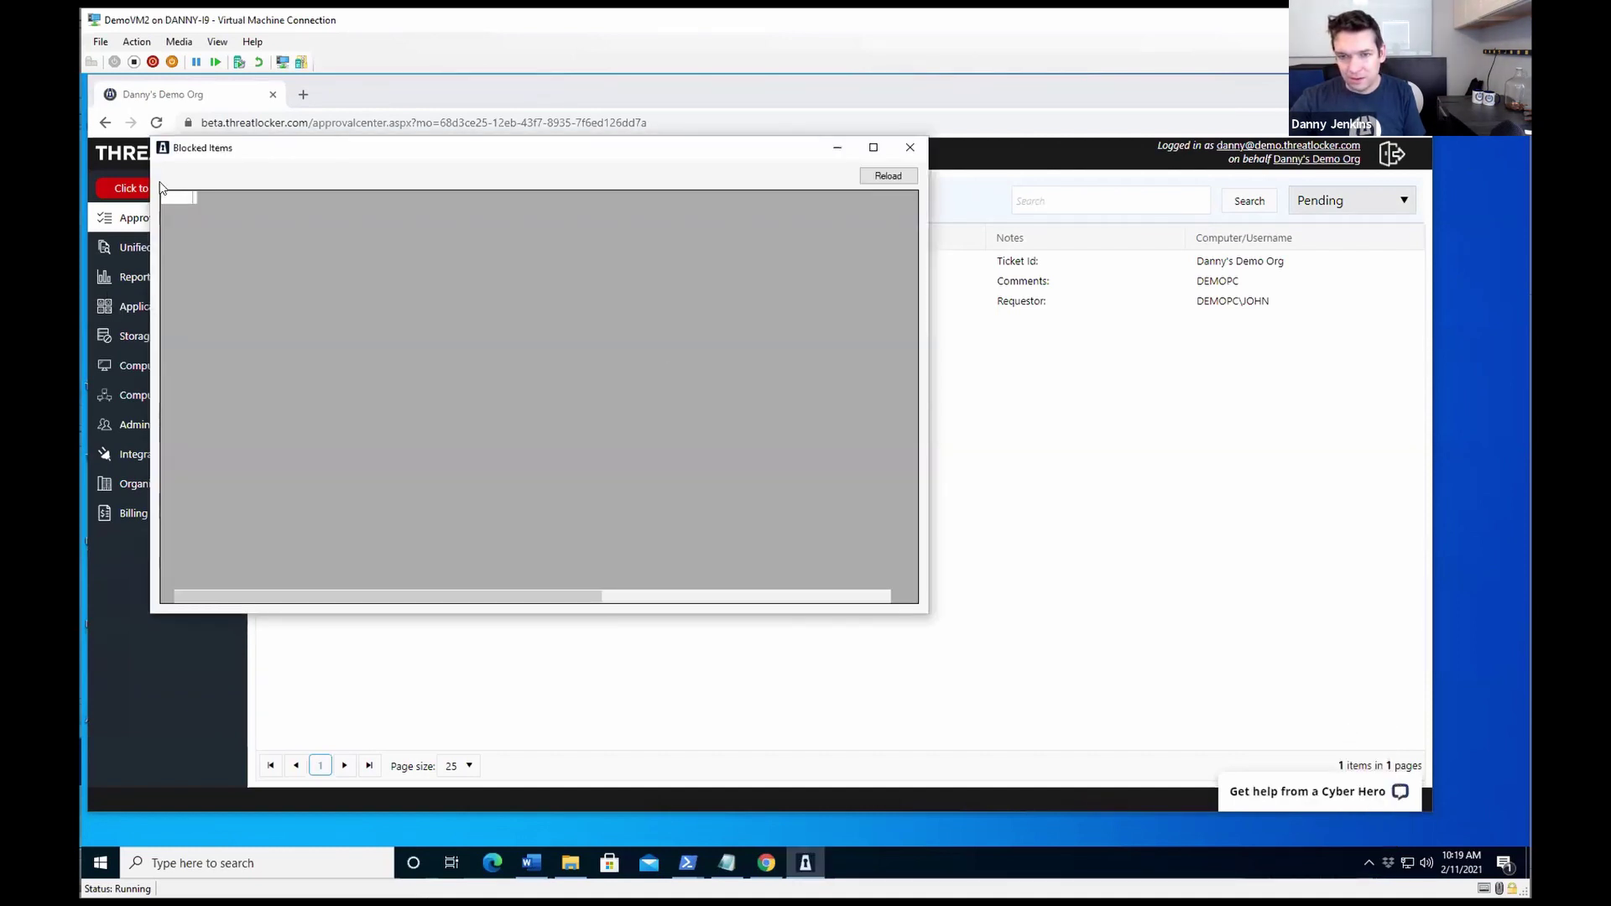
pyautogui.click(210, 233)
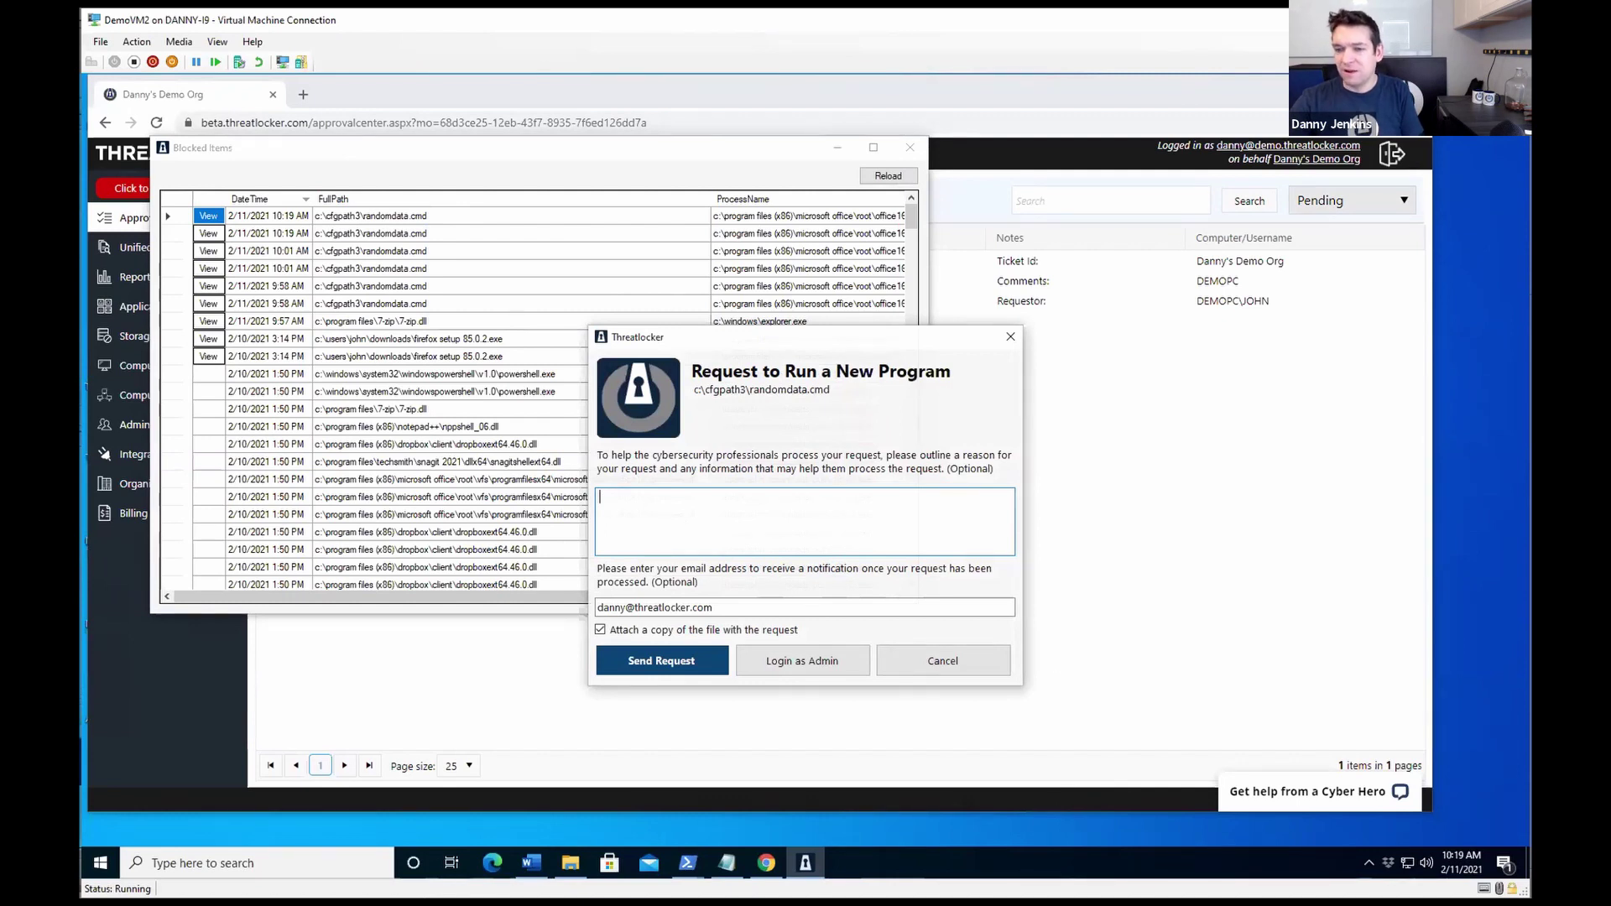
pyautogui.click(663, 661)
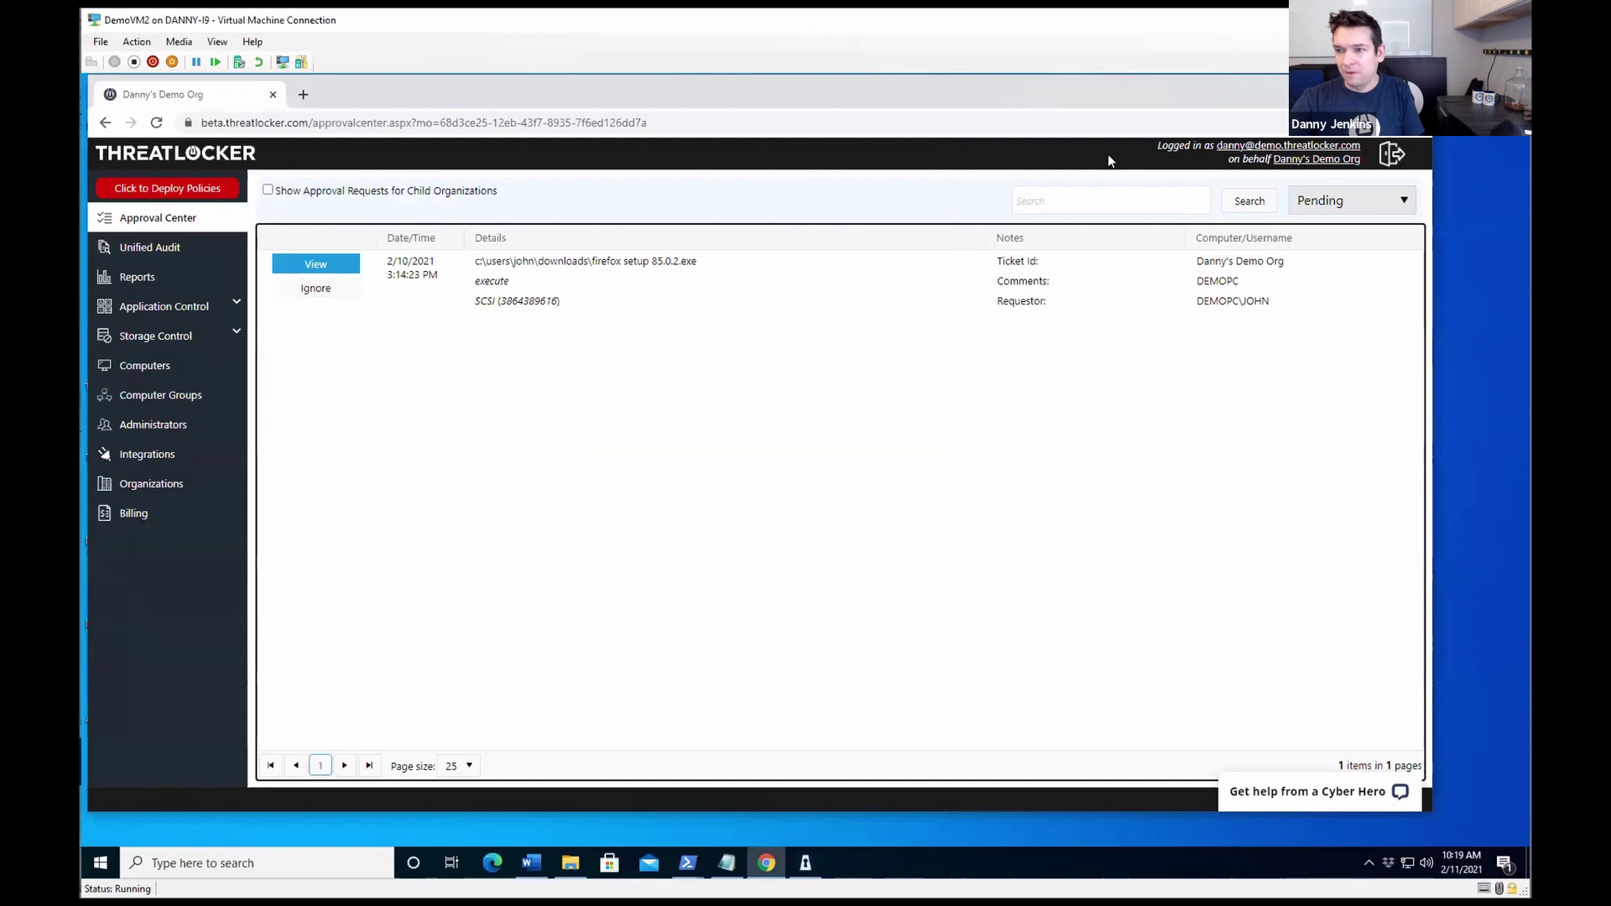
# Refresh the Approval Center and review the newest randomdata.cmd request's details
pyautogui.click(1249, 201)
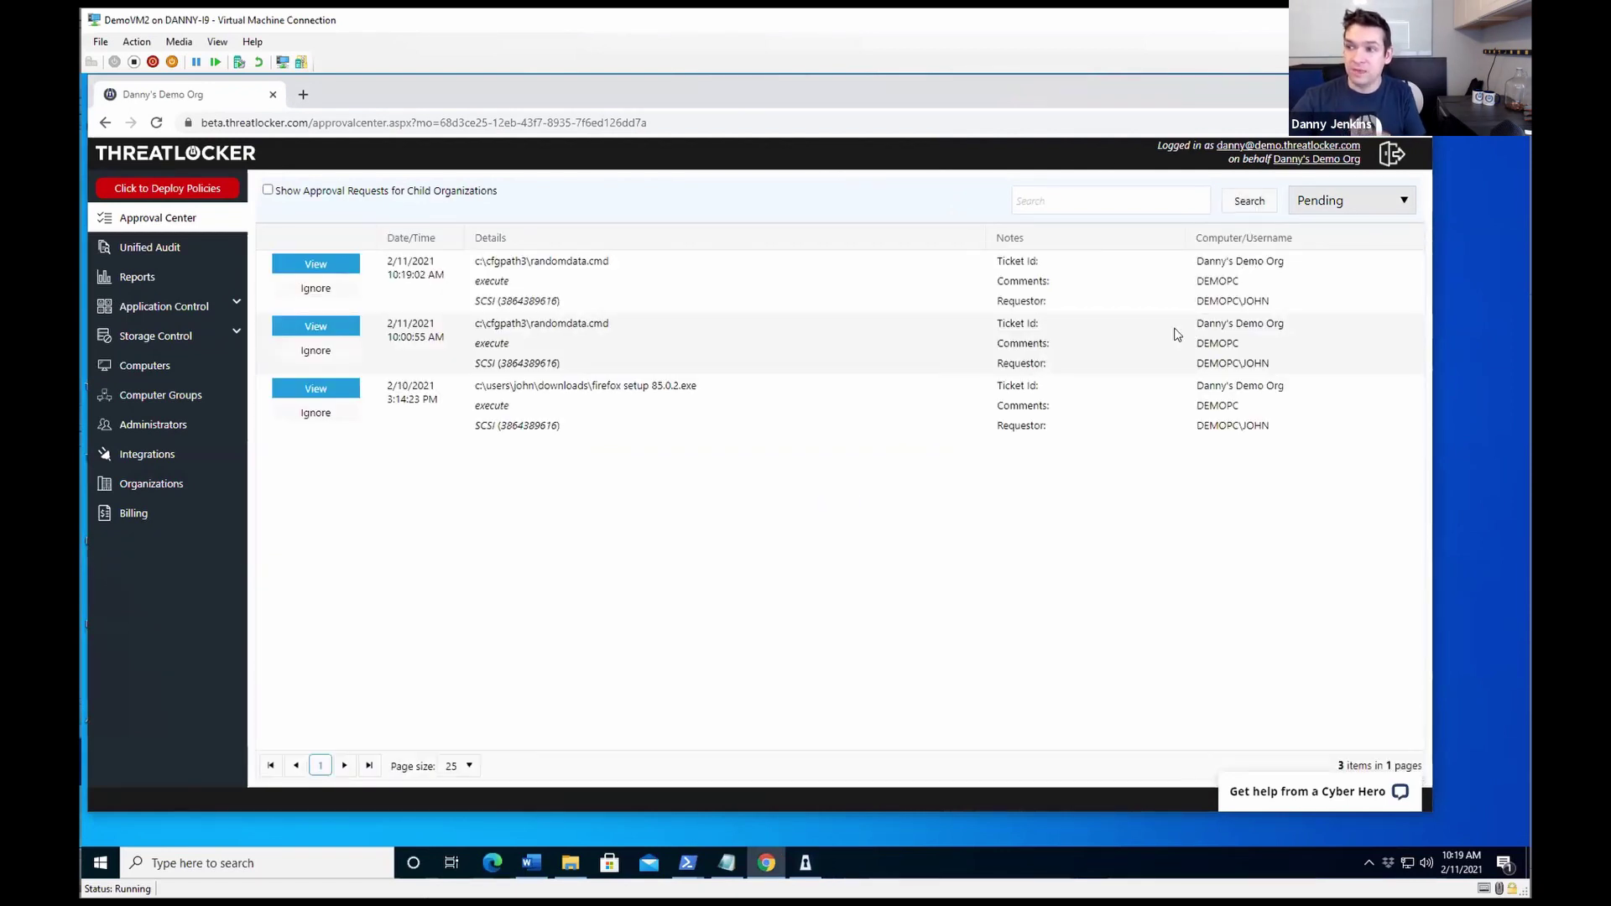
pyautogui.click(294, 265)
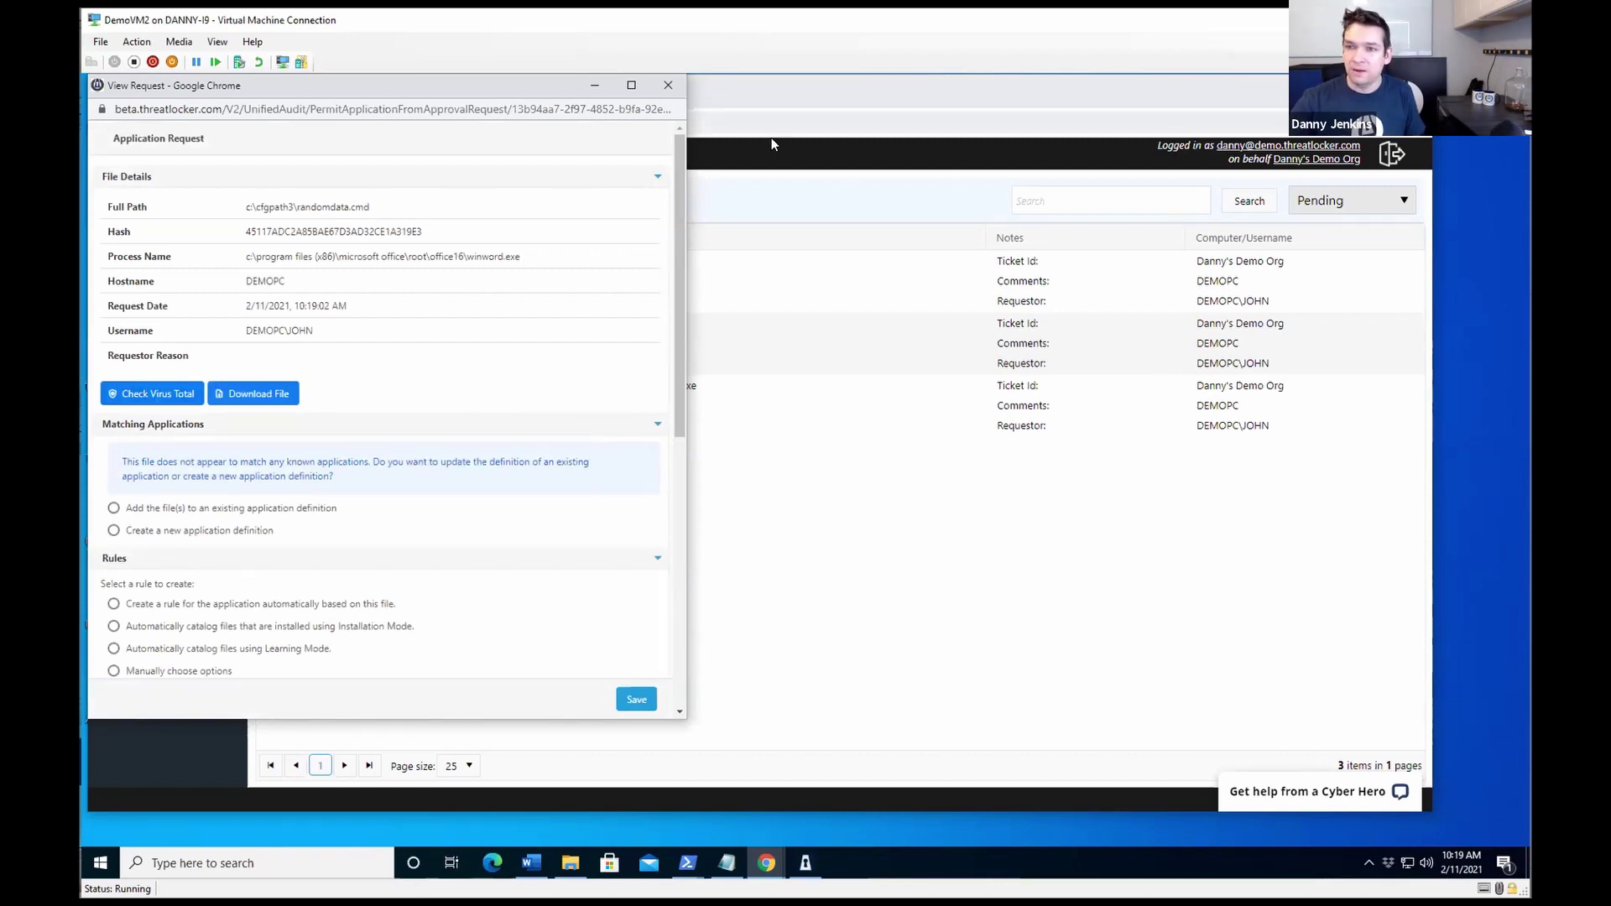
pyautogui.click(807, 99)
# Check the firefox setup 85.0.2.exe request's file on VirusTotal, then close the result
pyautogui.click(288, 388)
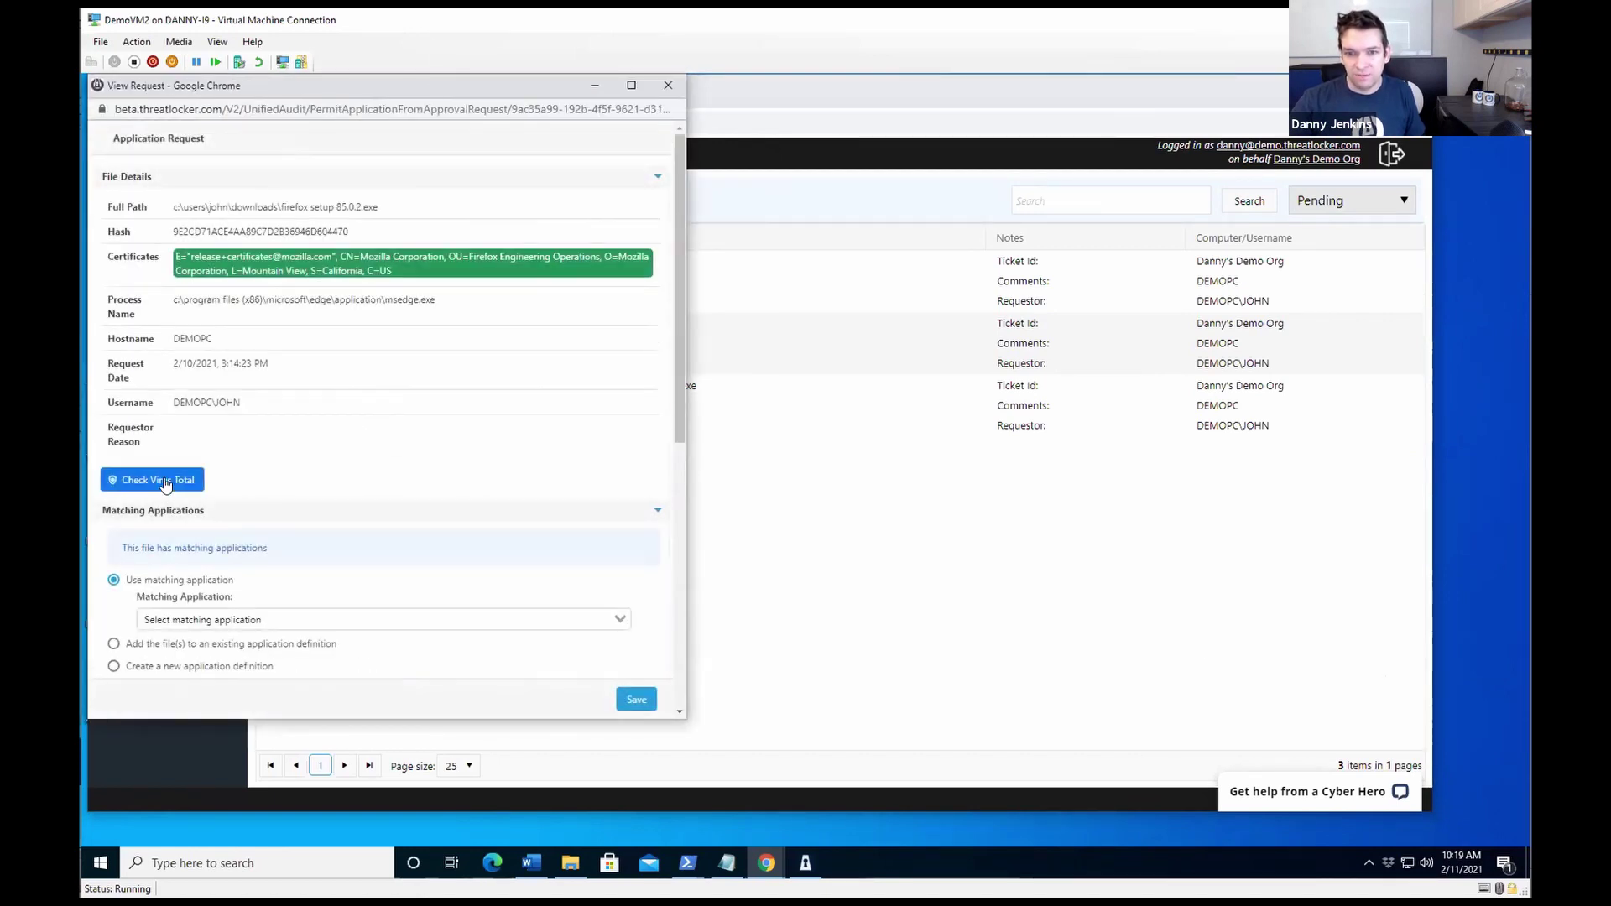
pyautogui.click(159, 481)
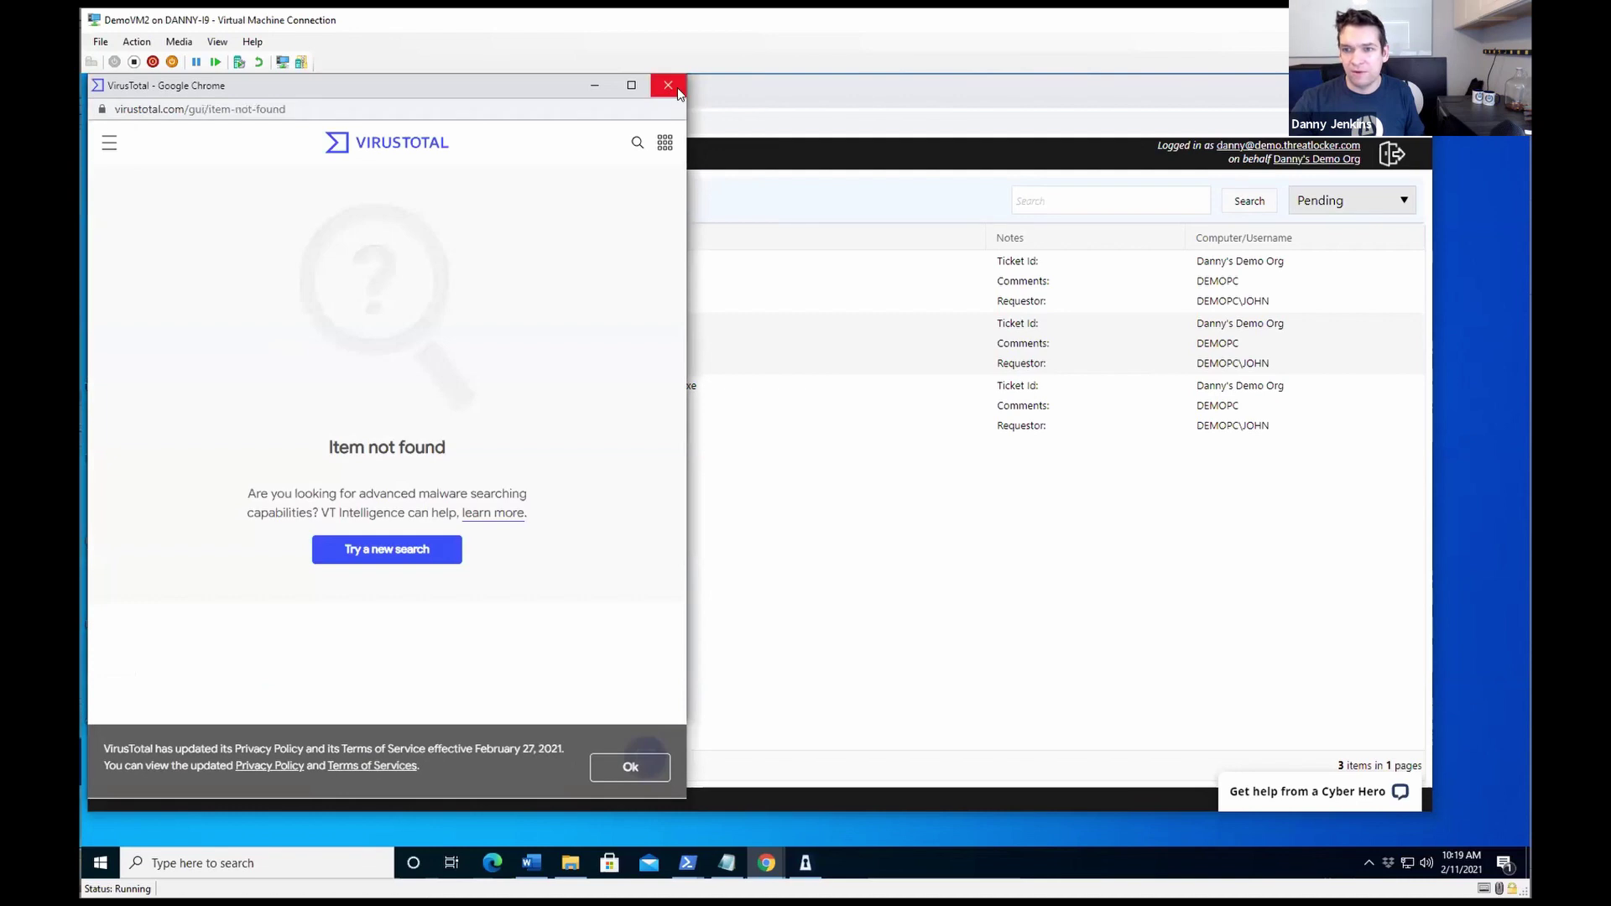
pyautogui.click(668, 85)
# Filter the Approval Center to approved requests and open the putty request's details
pyautogui.click(1388, 207)
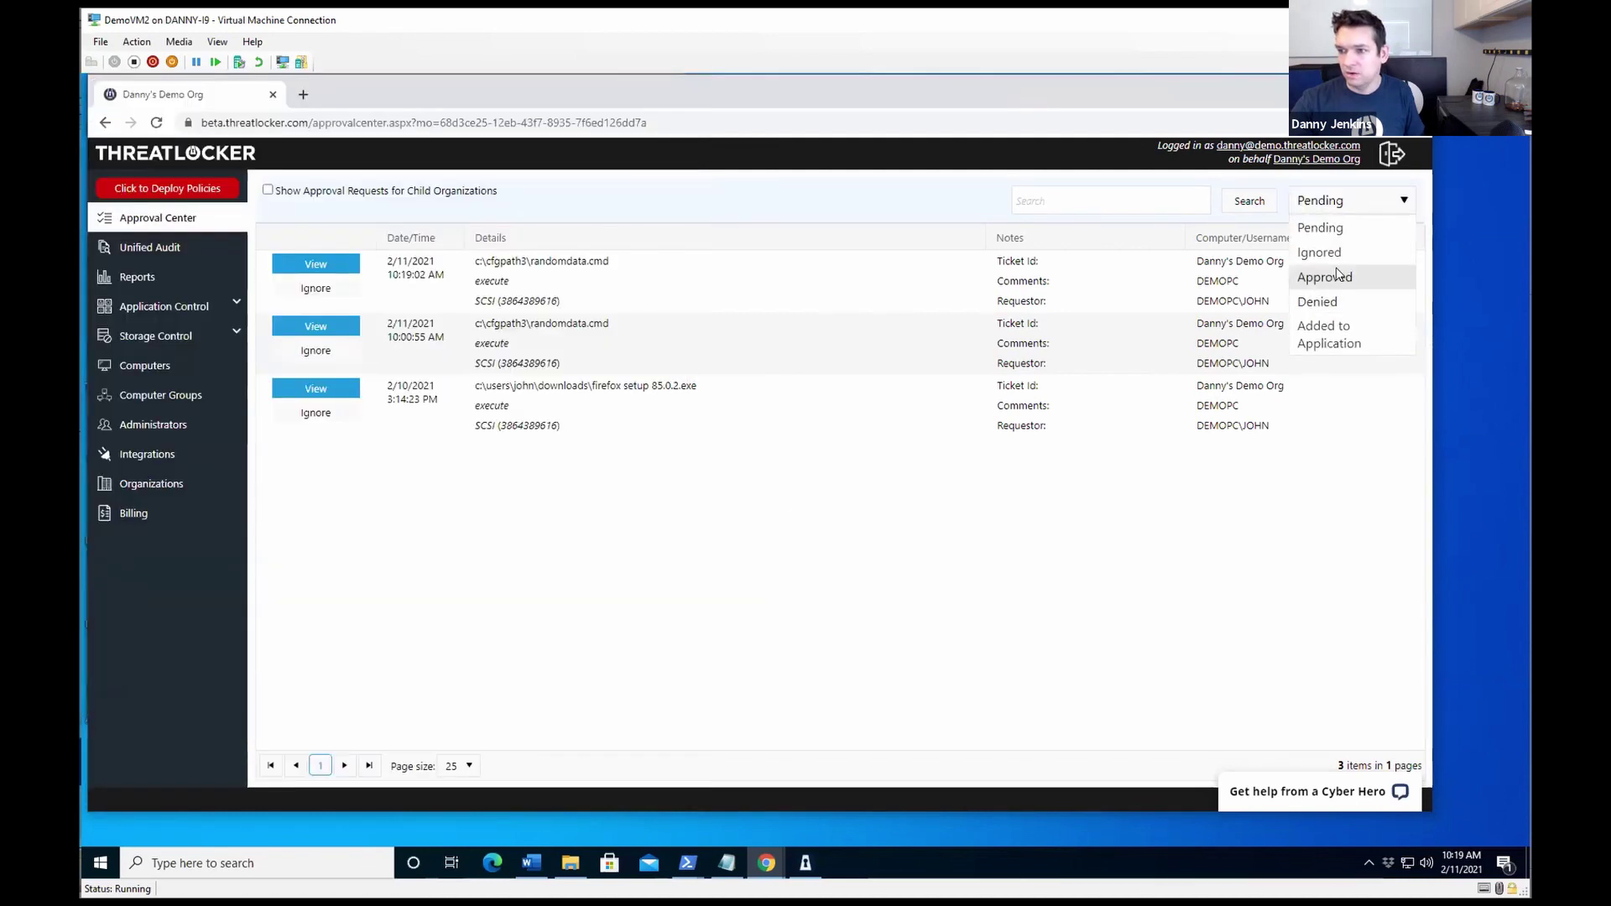
pyautogui.click(1324, 273)
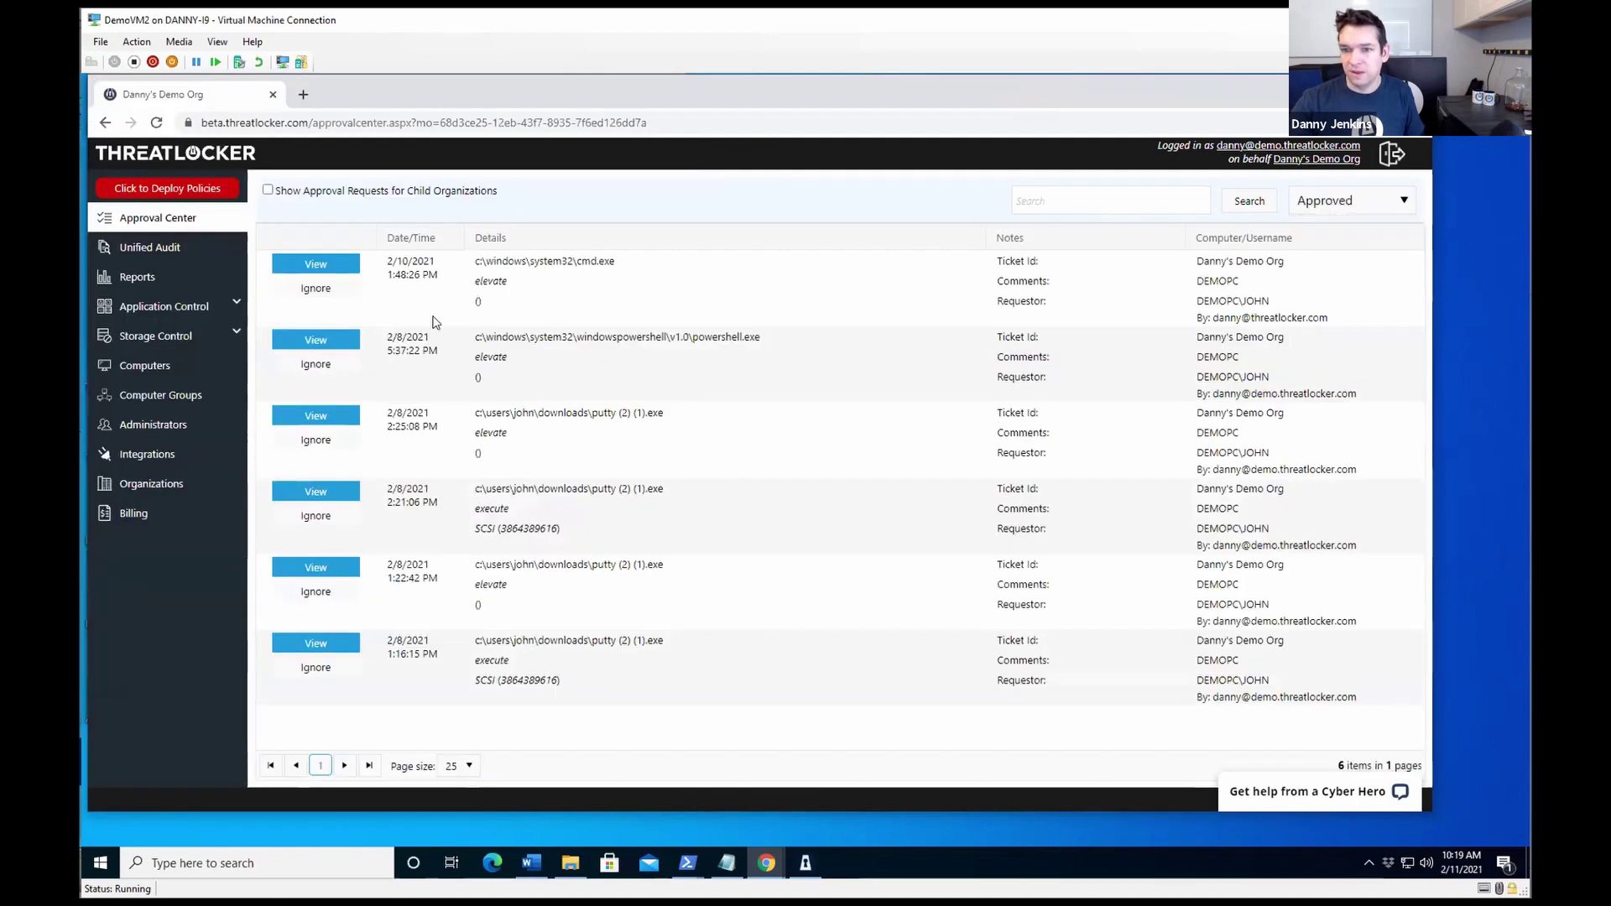
pyautogui.click(336, 416)
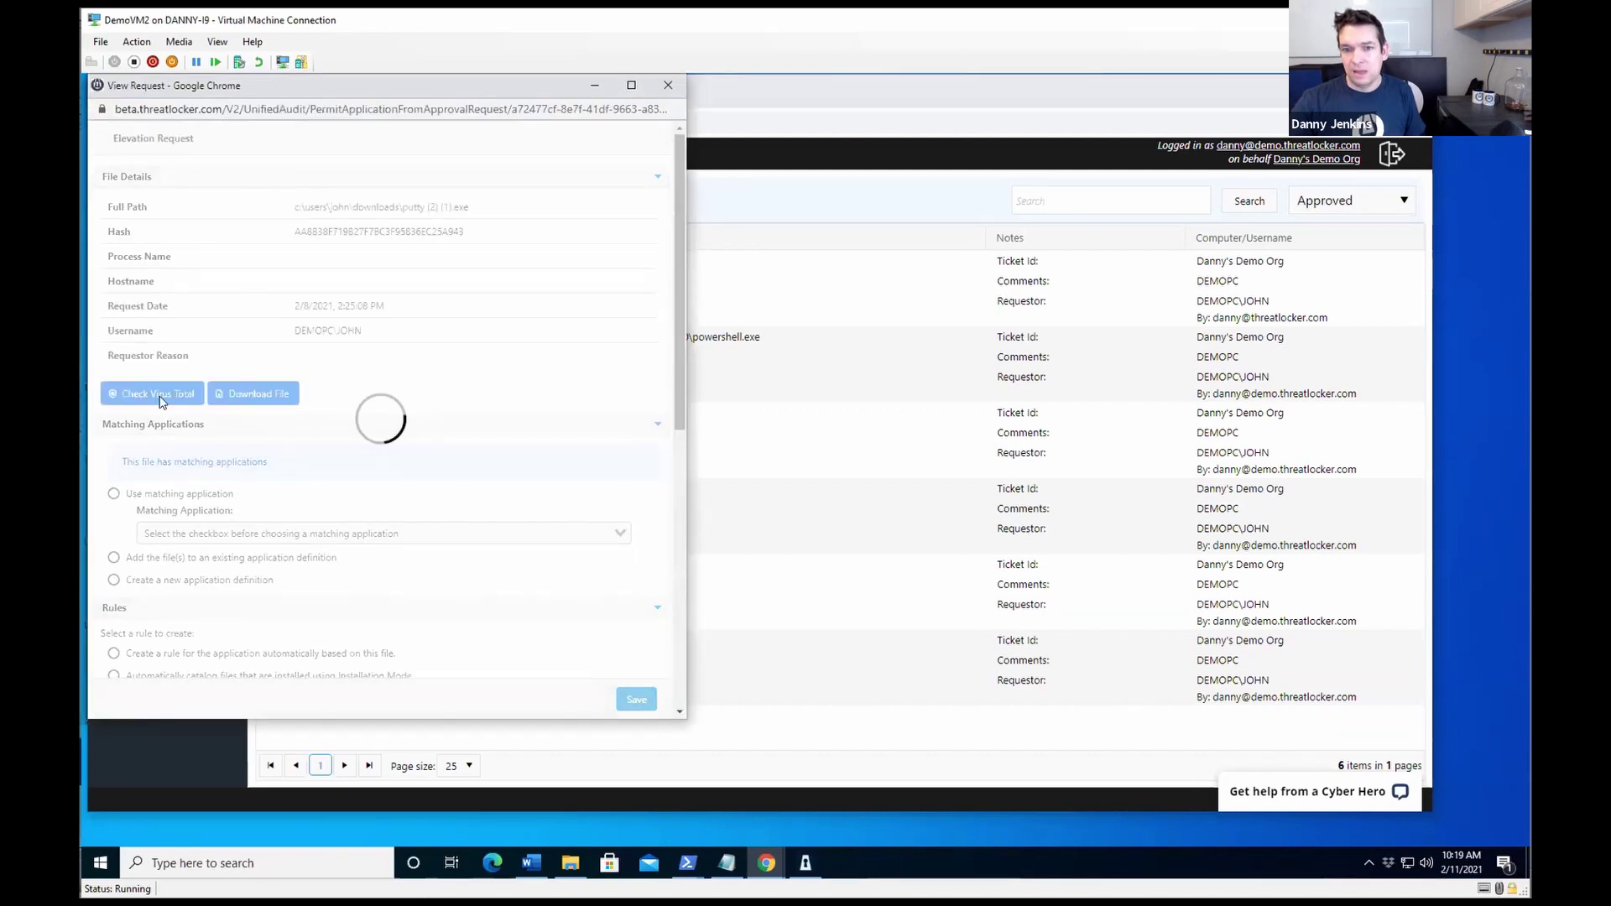
# Look up the putty file on VirusTotal, review its four detections, and close the results
pyautogui.click(171, 400)
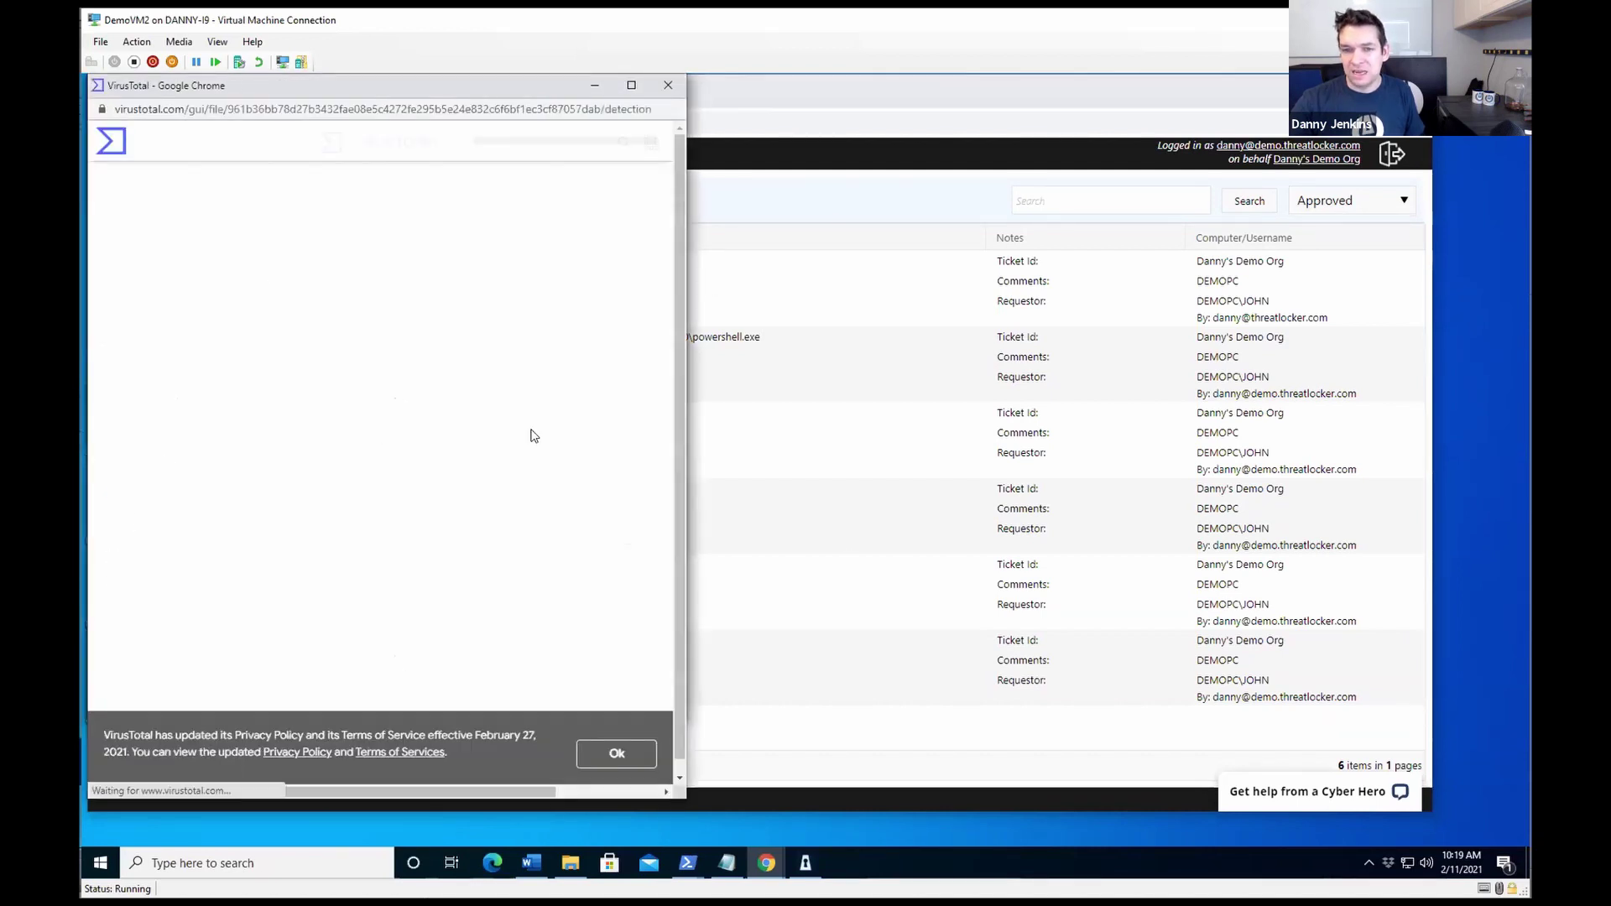
pyautogui.scroll(-8, 424, 482)
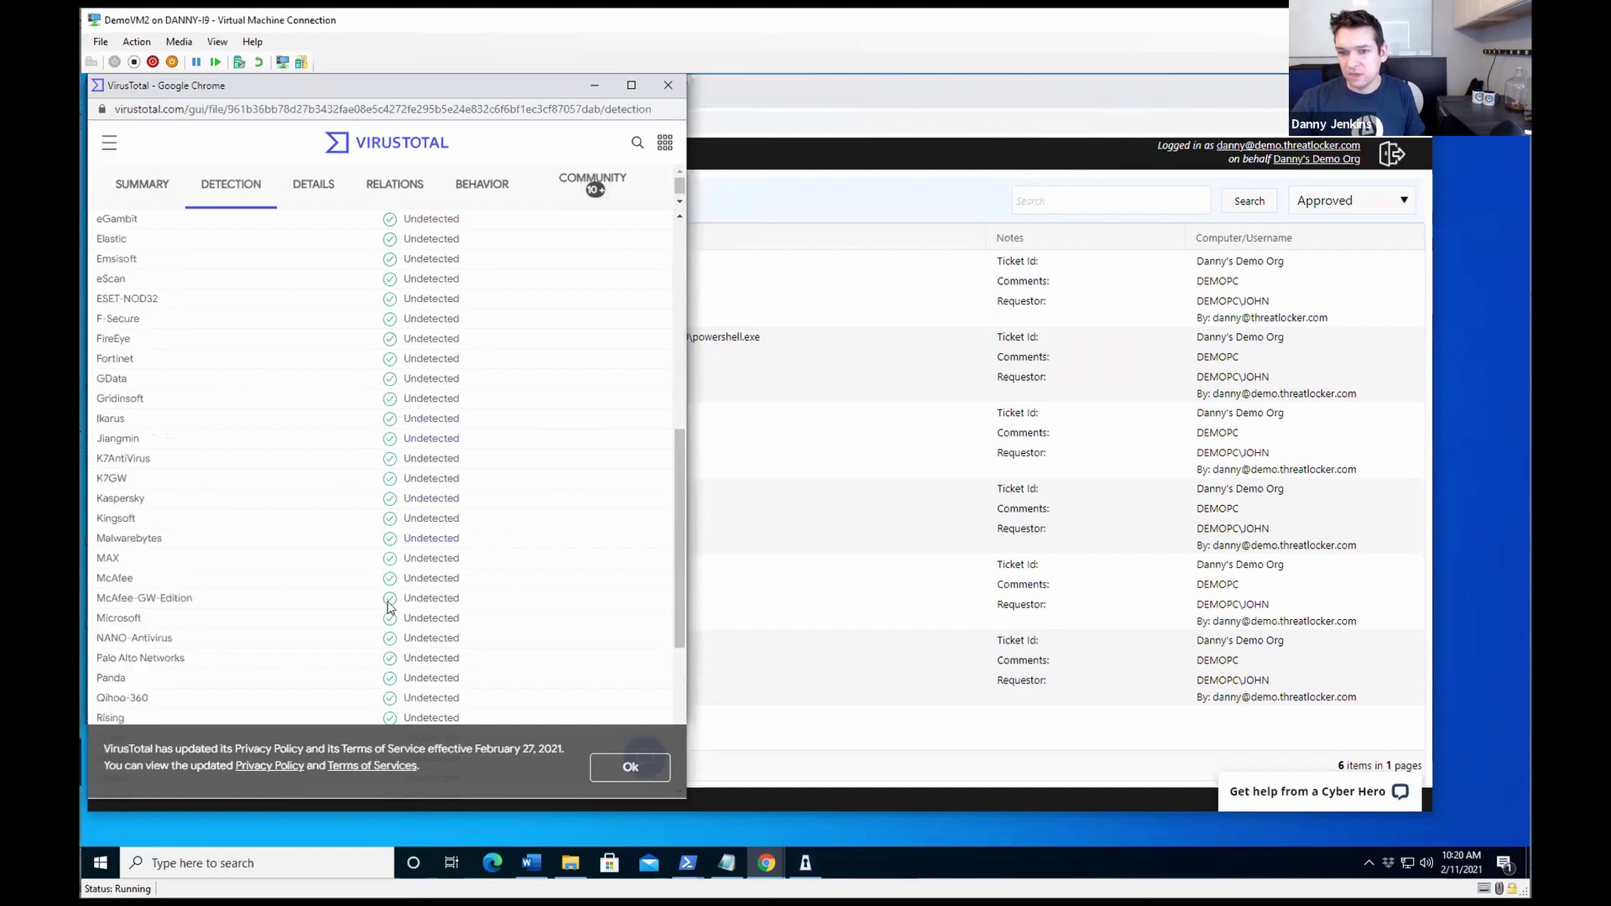
pyautogui.scroll(8, 388, 599)
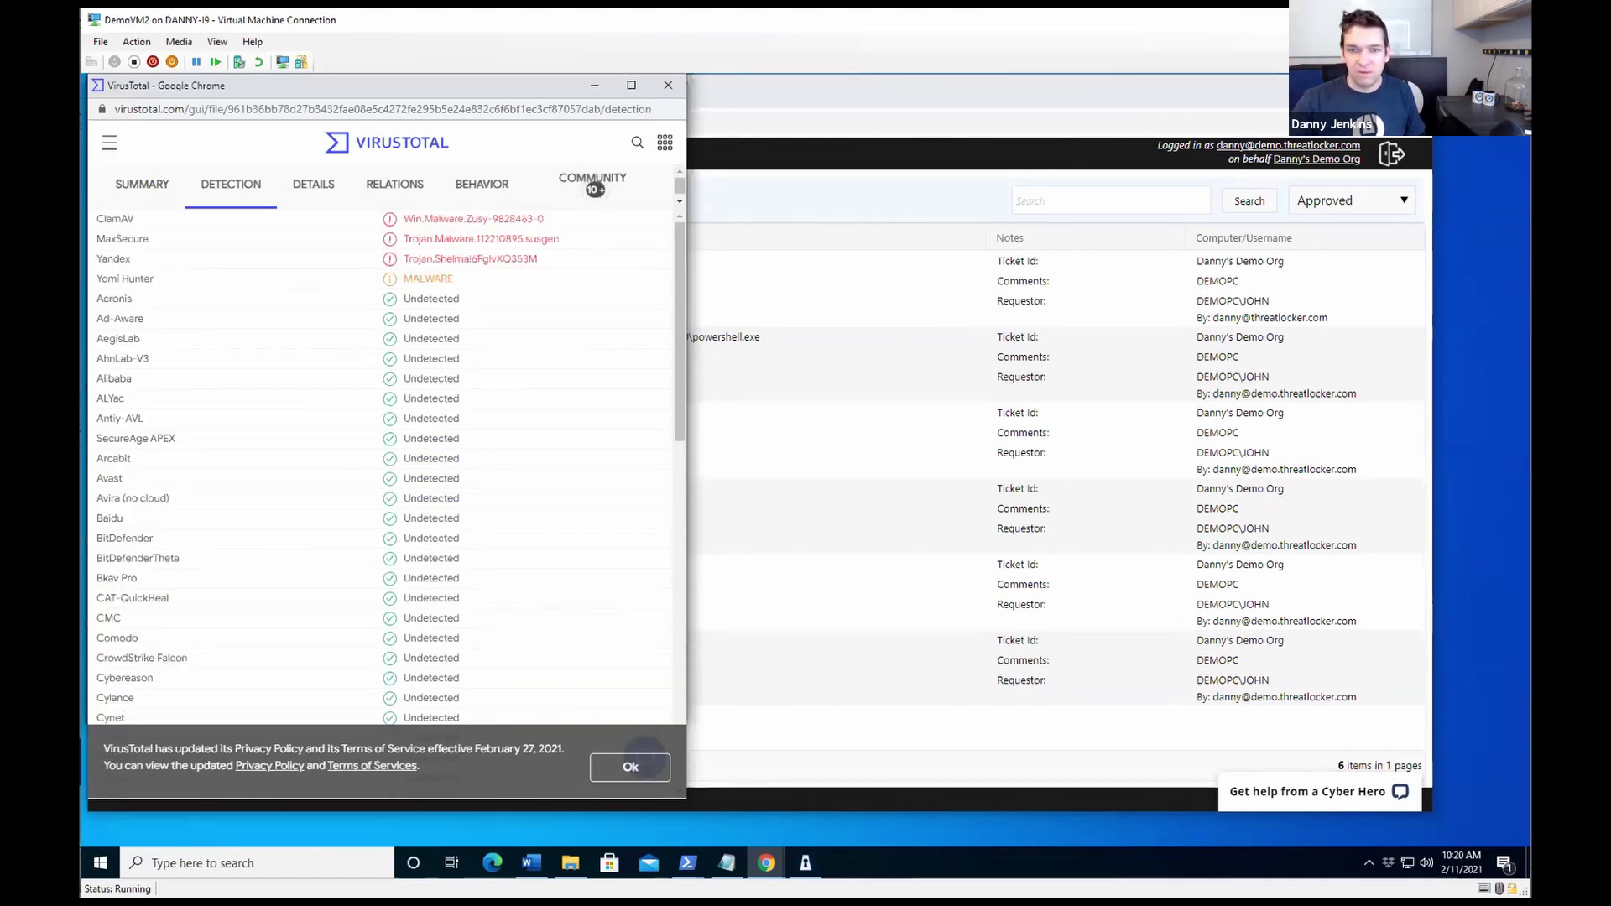
pyautogui.scroll(-9, 363, 461)
pyautogui.scroll(-3, 360, 468)
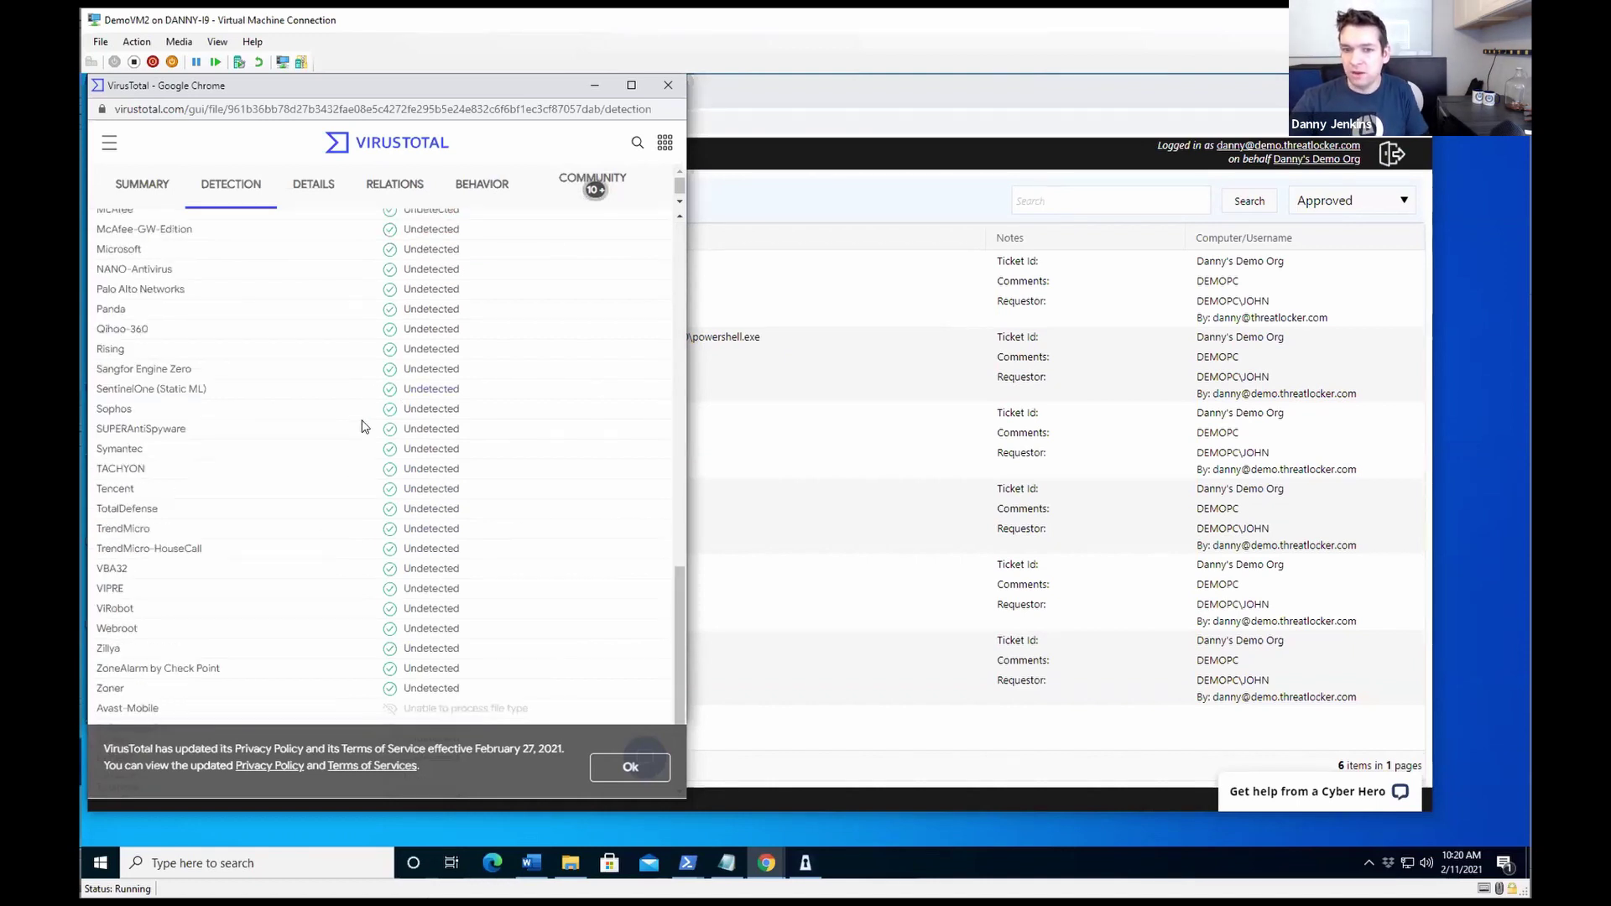
pyautogui.click(668, 85)
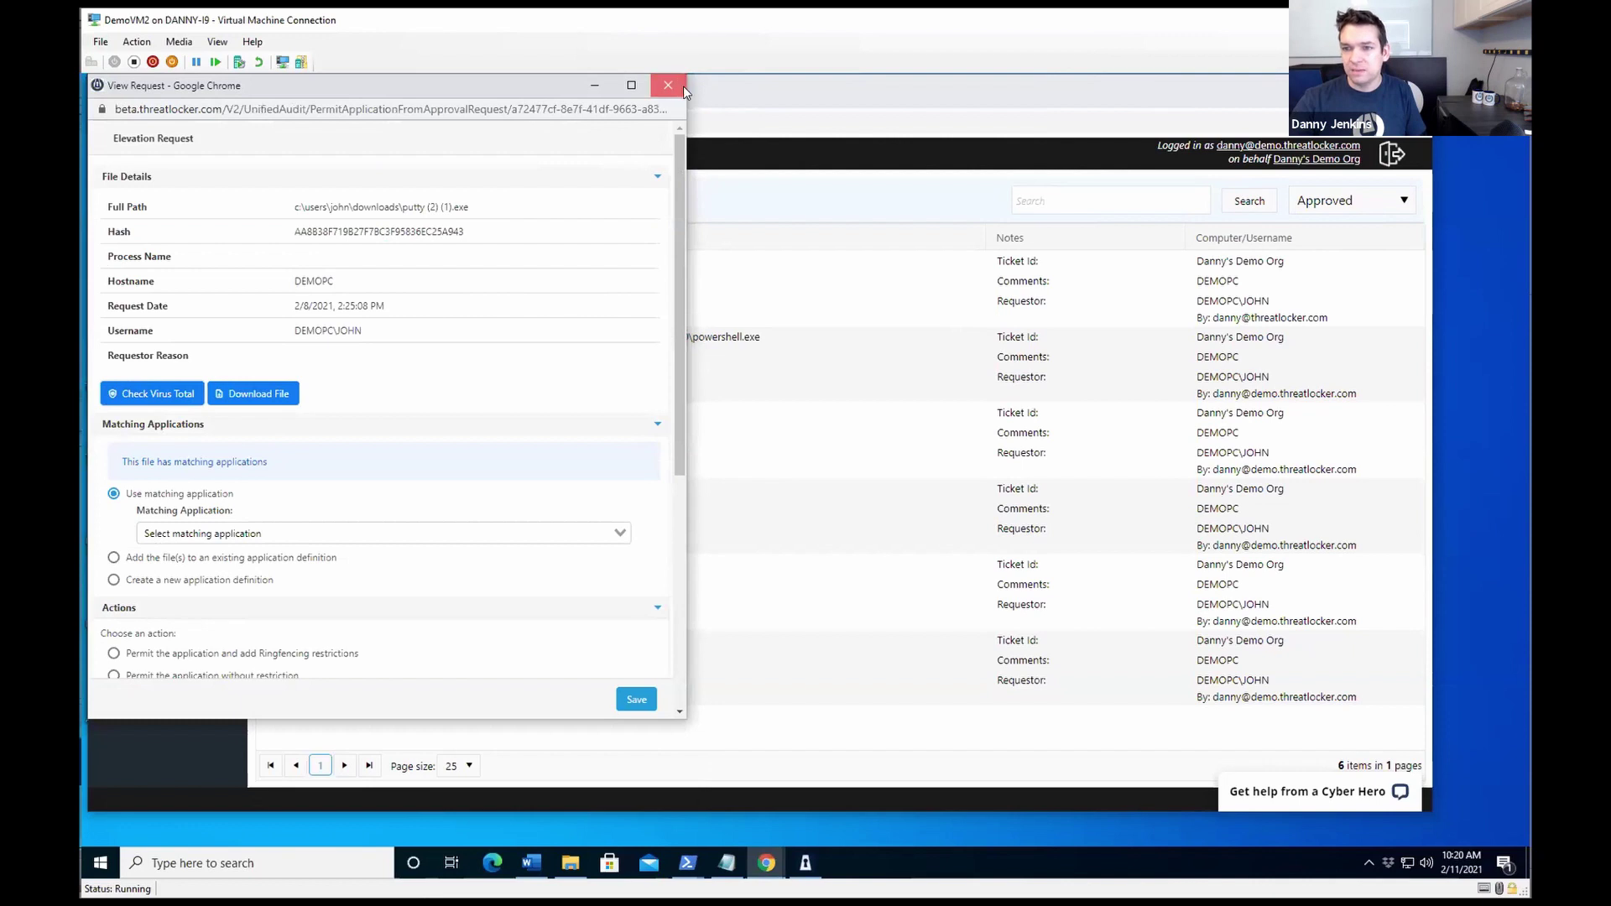
# Close the request details and open Maria resume.doc from the Documents folder
pyautogui.click(668, 85)
pyautogui.doubleClick(743, 102)
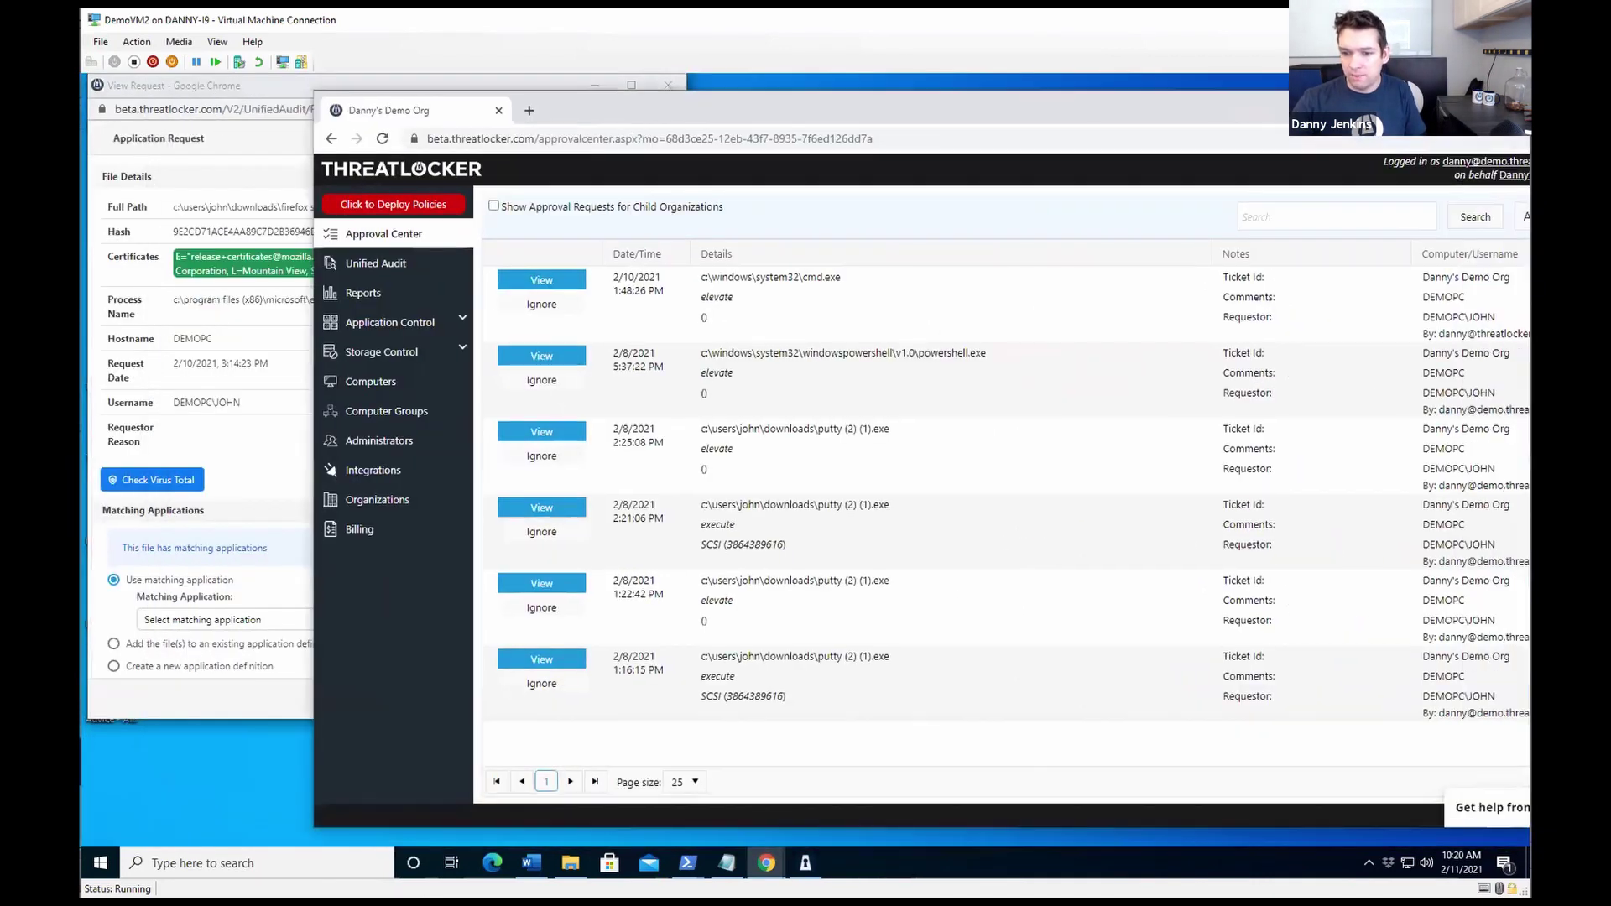
pyautogui.click(570, 863)
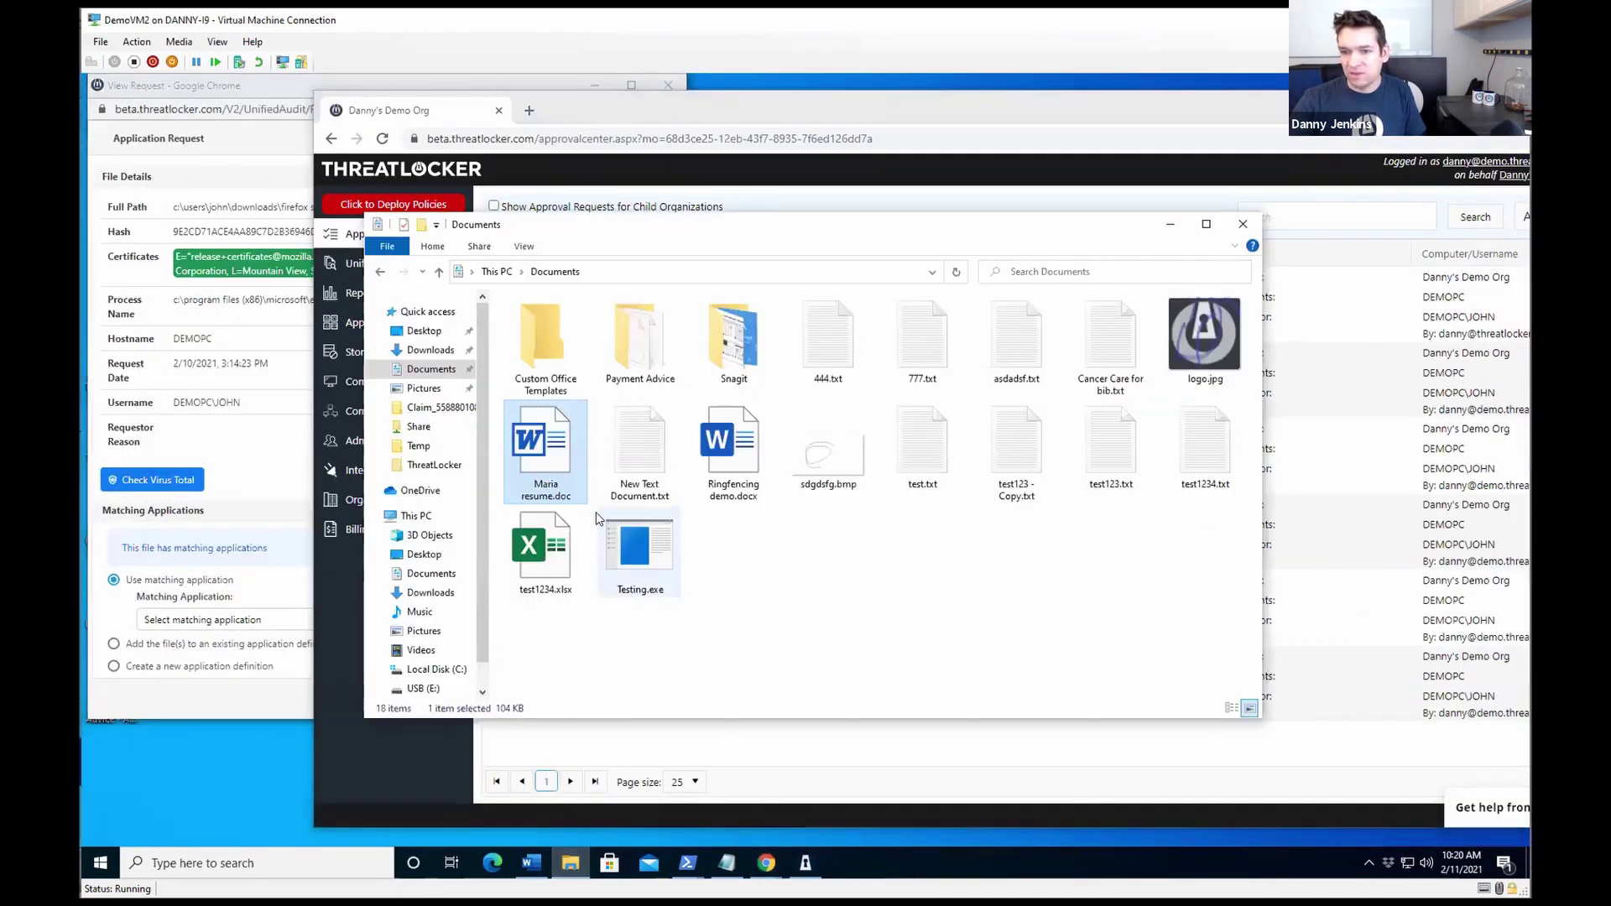
pyautogui.doubleClick(543, 460)
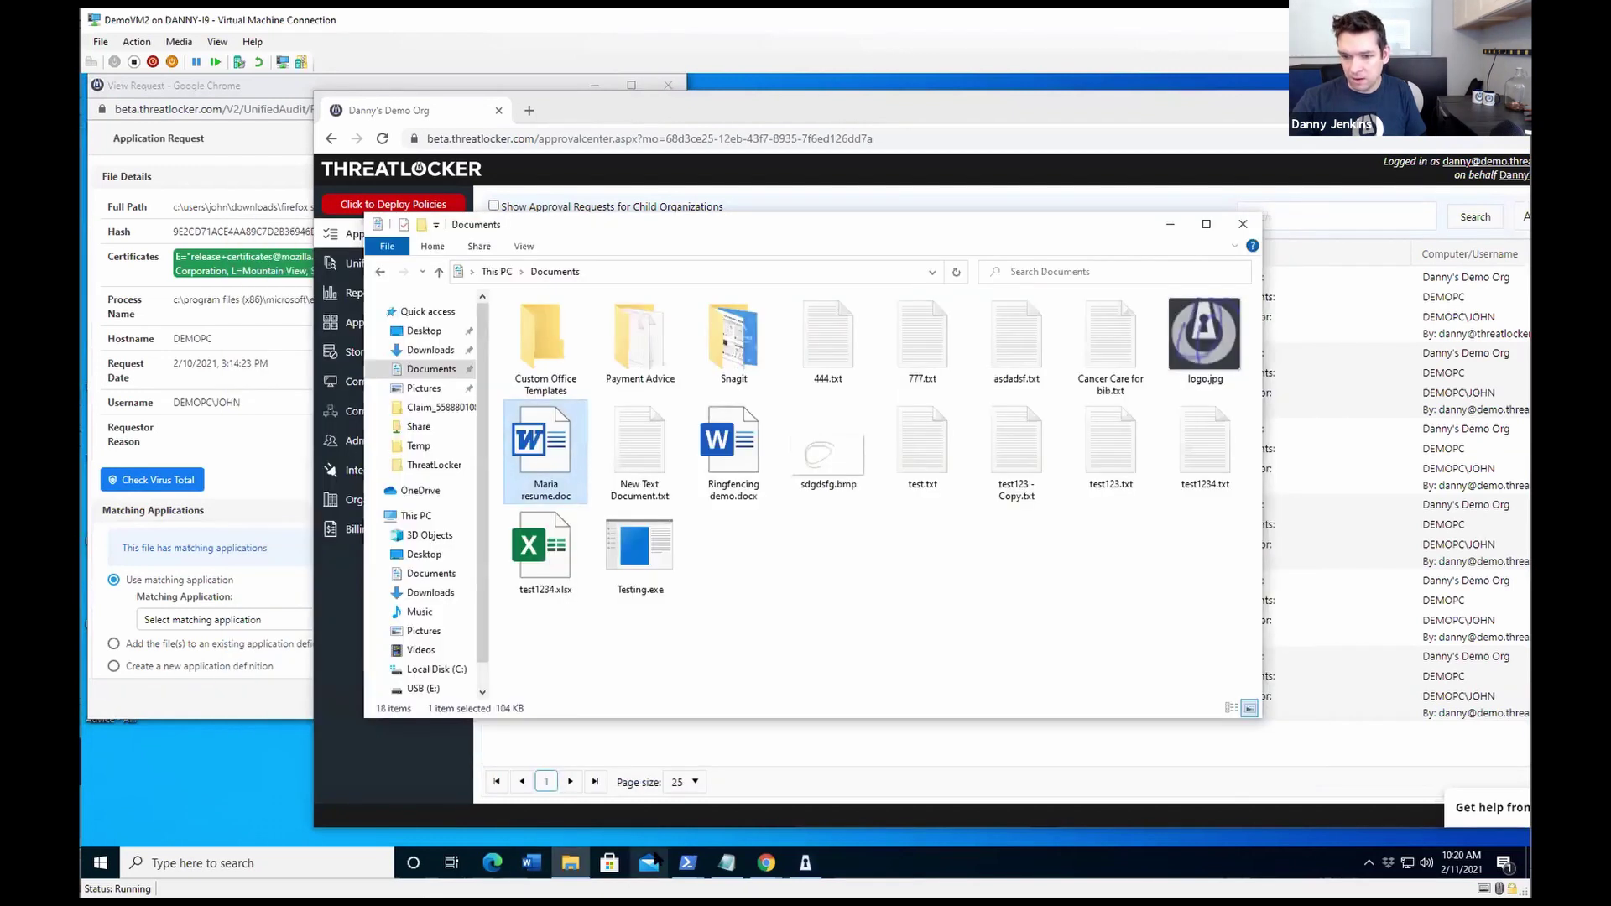
pyautogui.rightClick(519, 848)
pyautogui.click(522, 831)
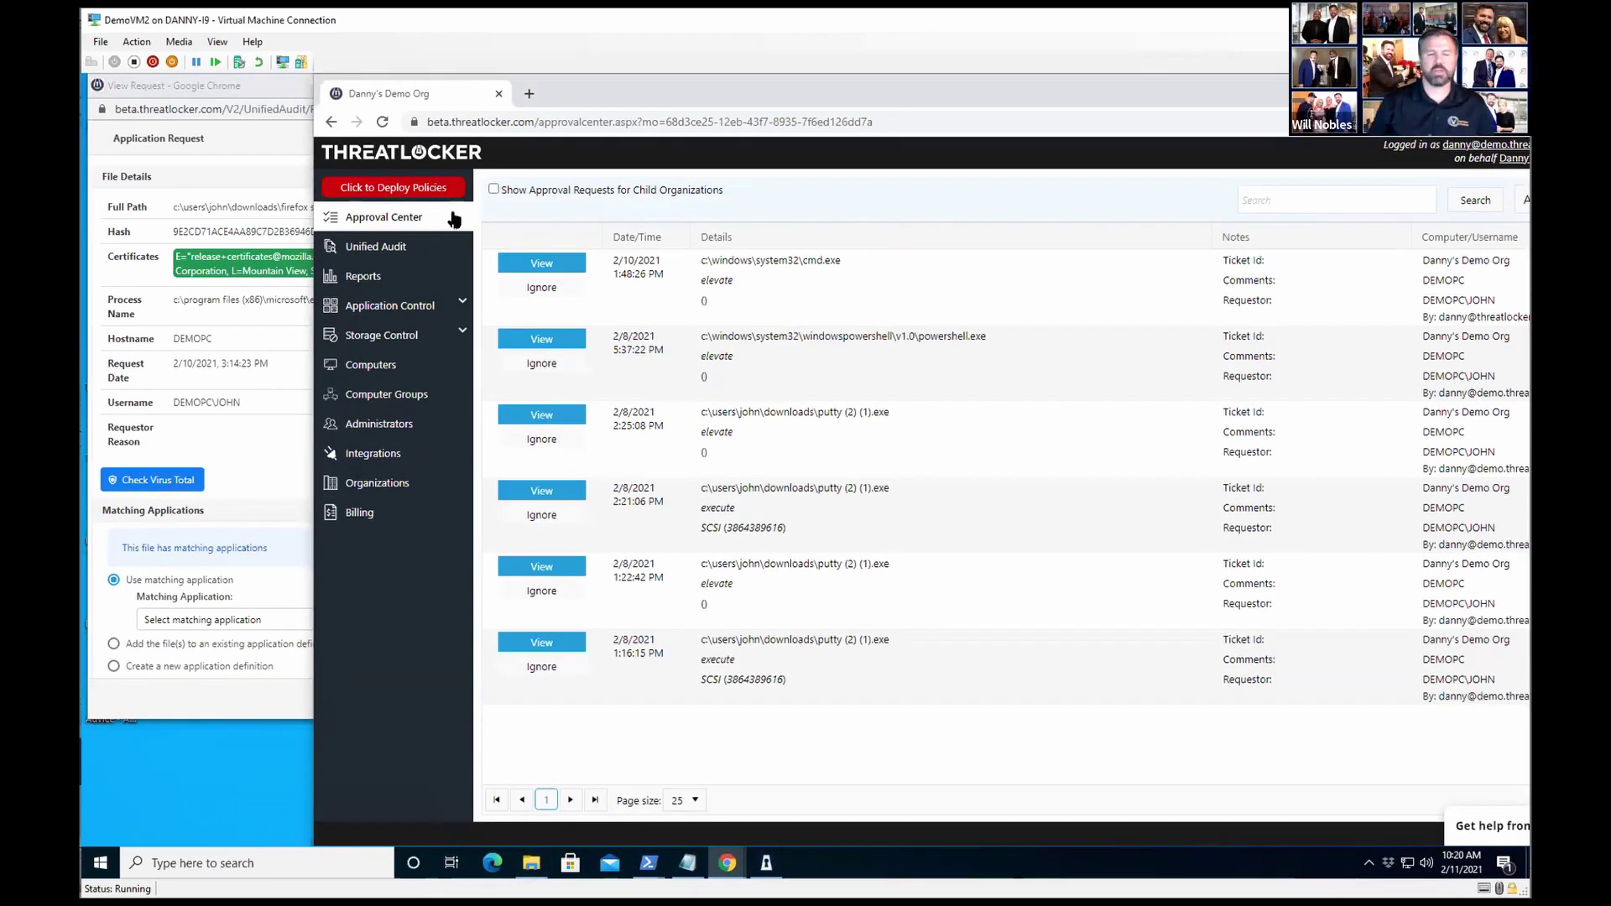
# Deploy the latest policies, reopen Maria resume.doc with its password, then close Word
pyautogui.click(531, 863)
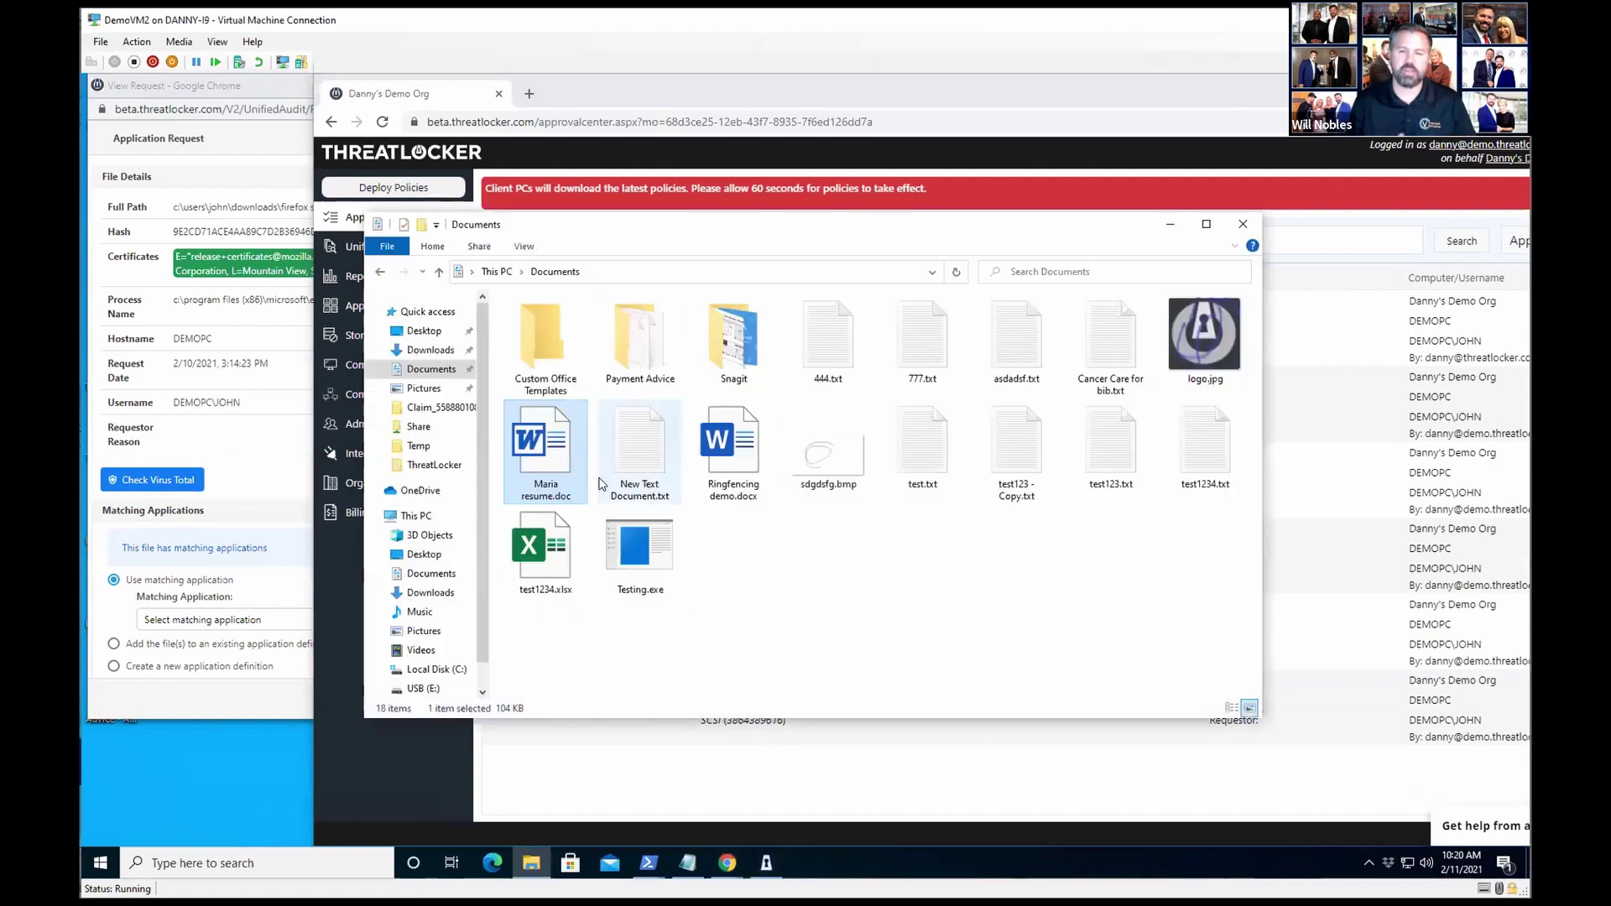
pyautogui.doubleClick(551, 453)
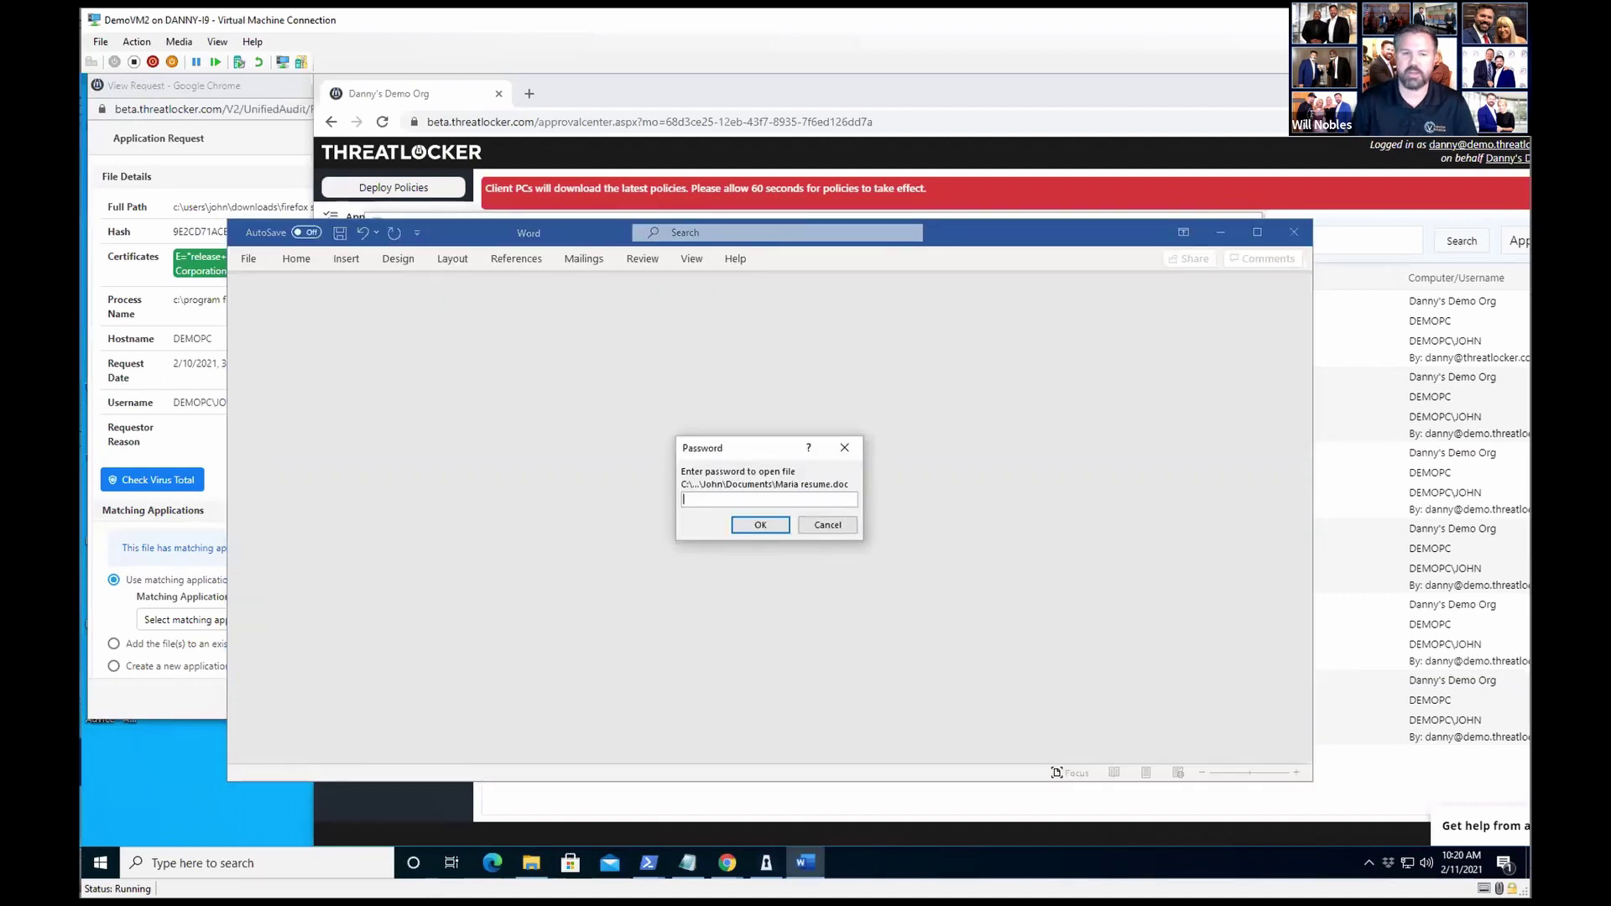
pyautogui.write('****')
pyautogui.press('Return')
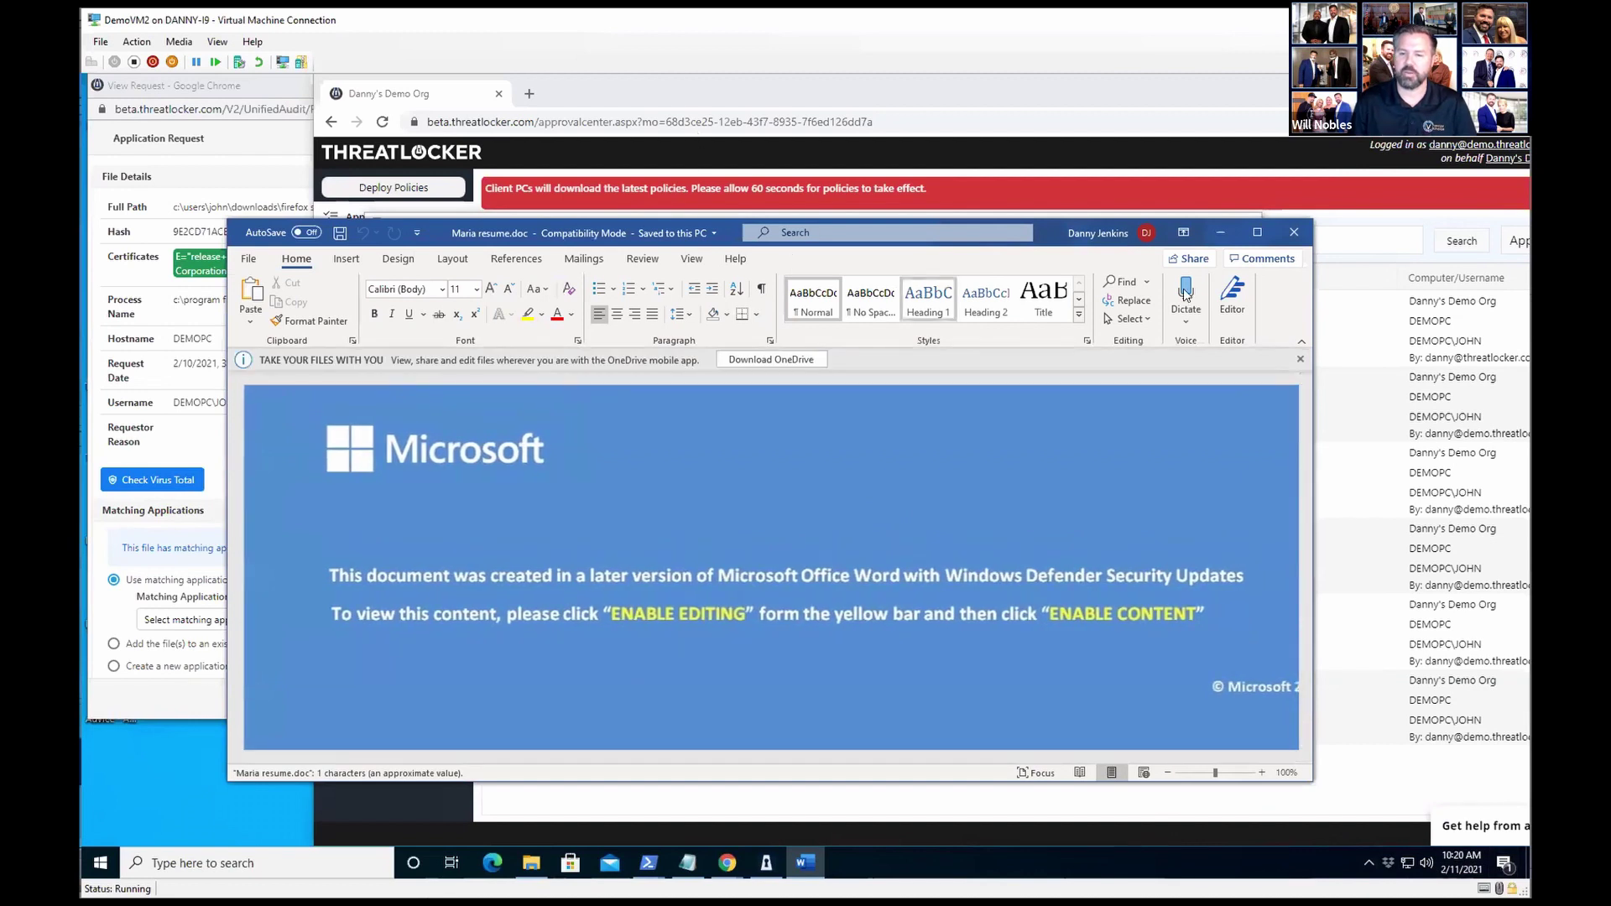
pyautogui.click(1294, 232)
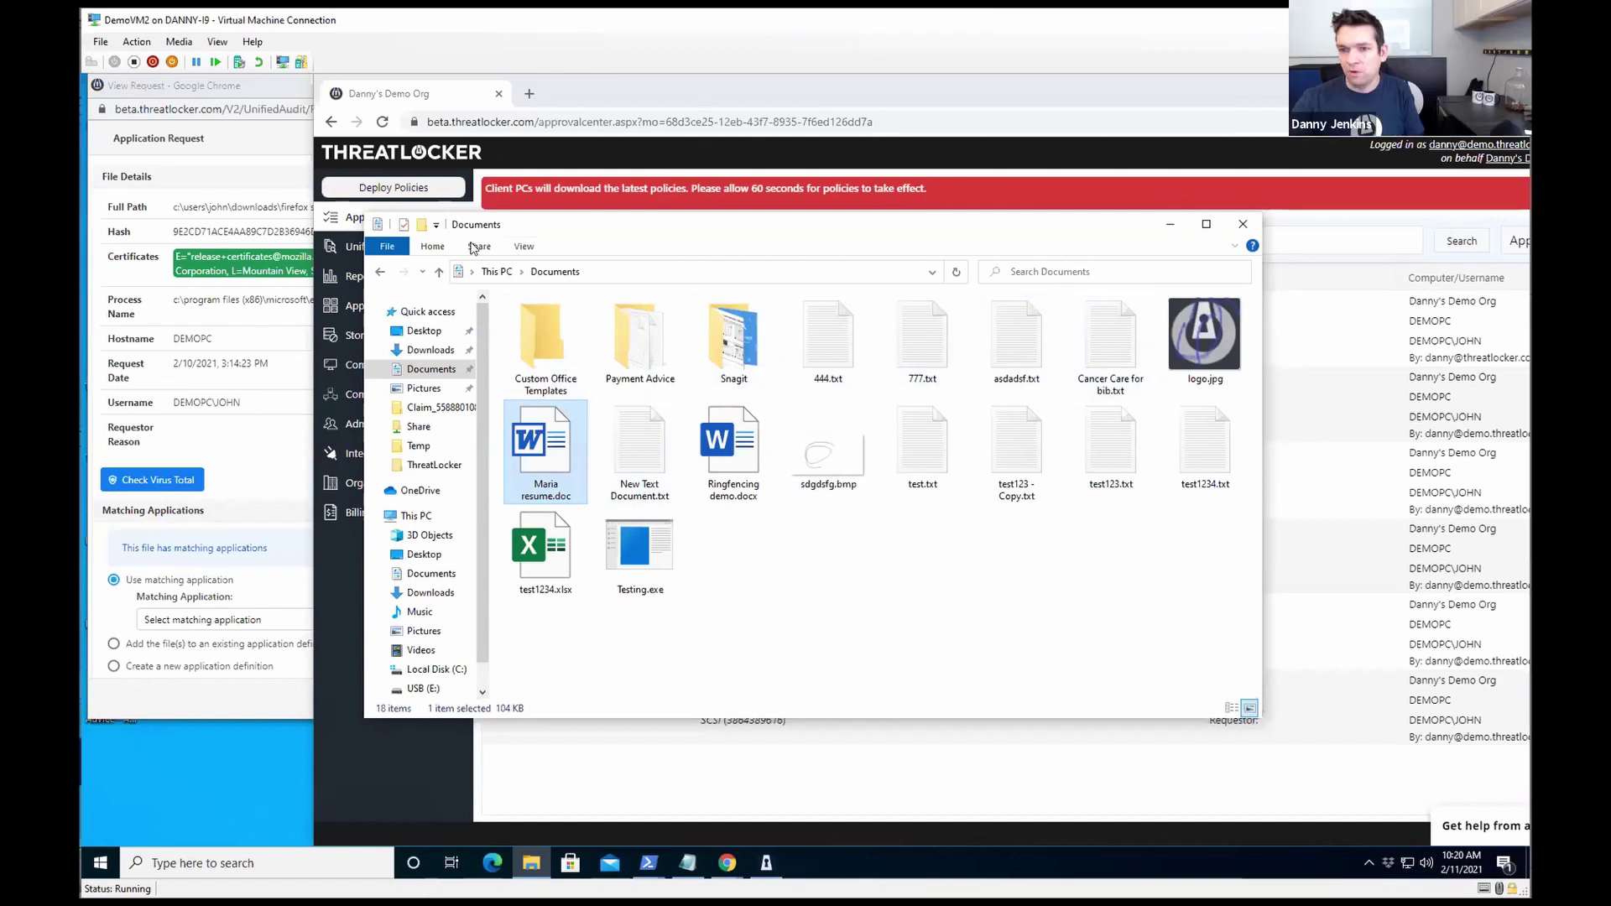
pyautogui.click(353, 223)
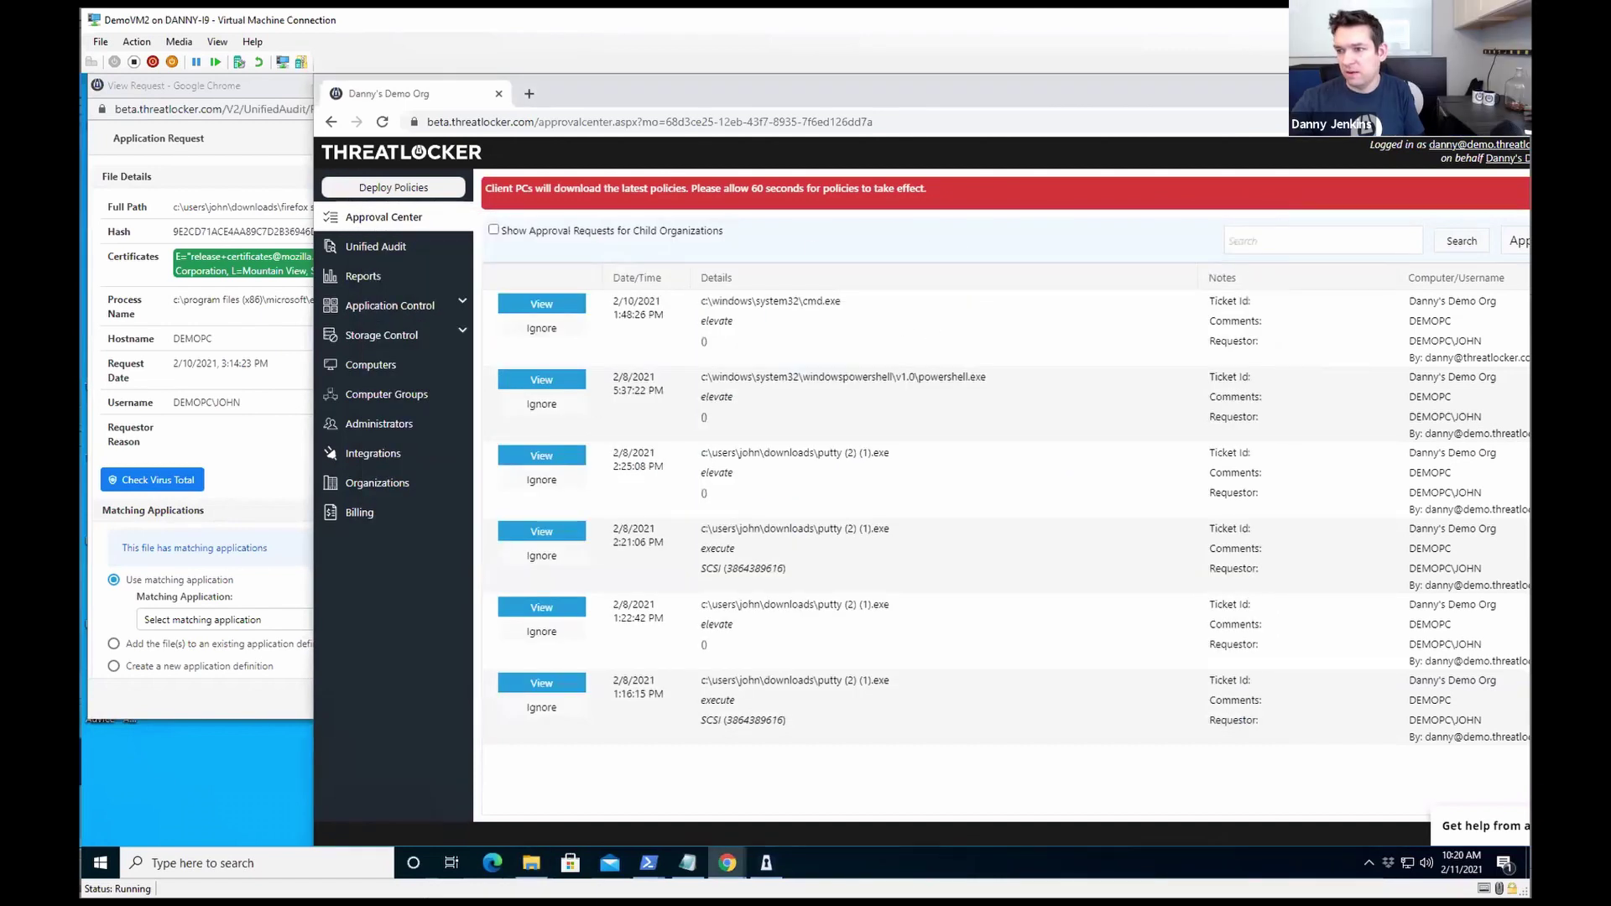
# Filter to Pending requests and open the first randomdata.cmd request, selecting 'randomdata' in its path
pyautogui.moveTo(1213, 93); pyautogui.dragTo(946, 88)
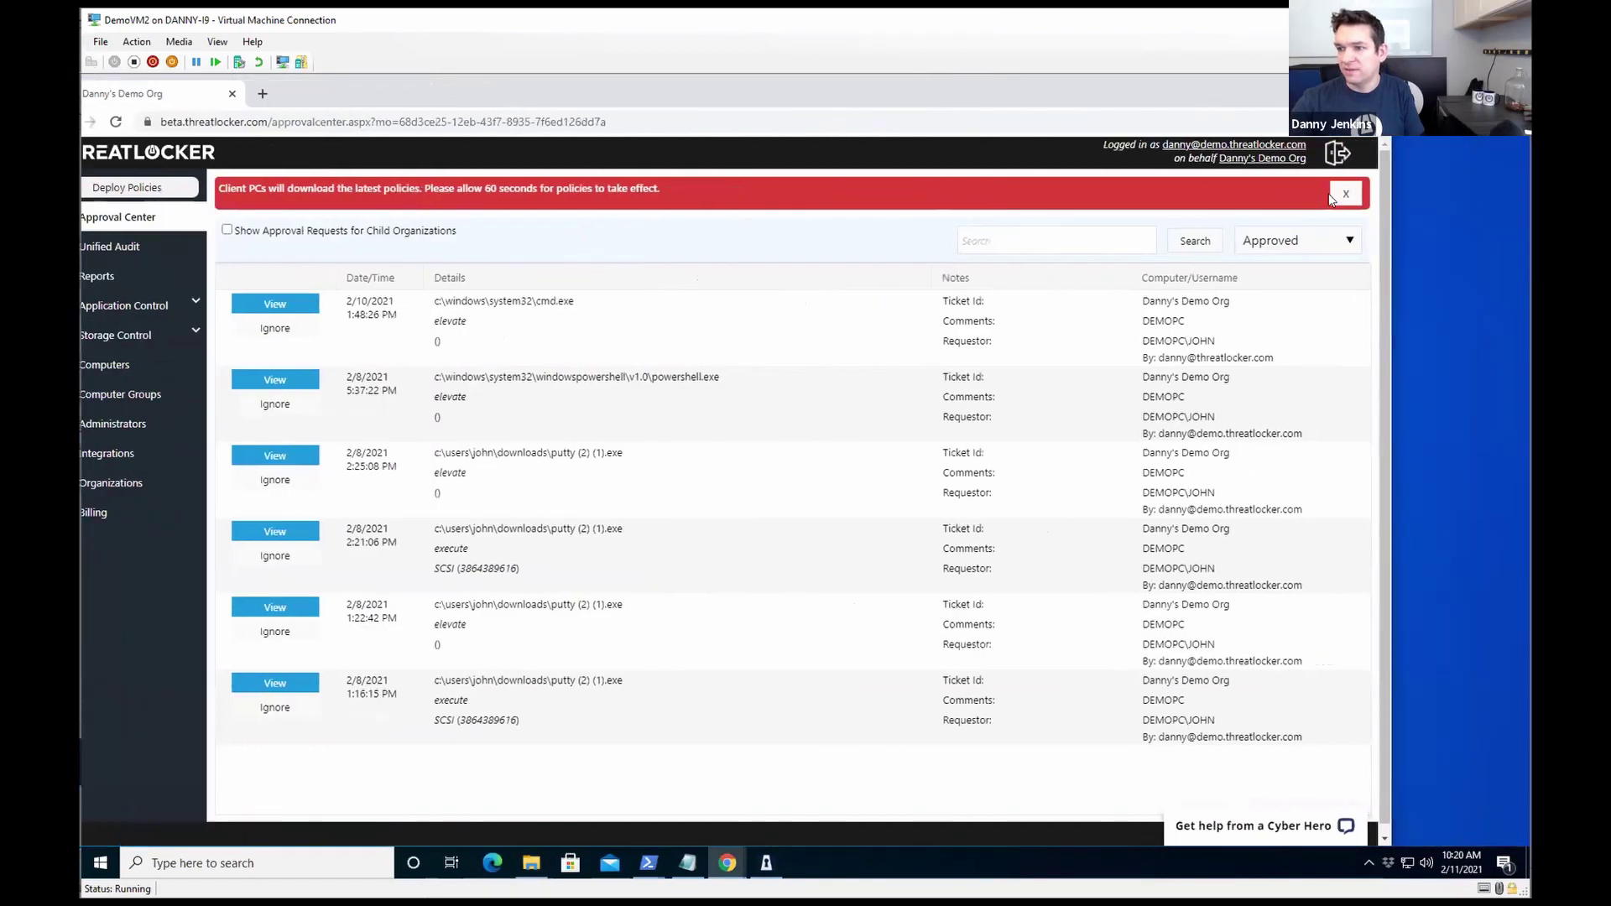
pyautogui.click(1317, 239)
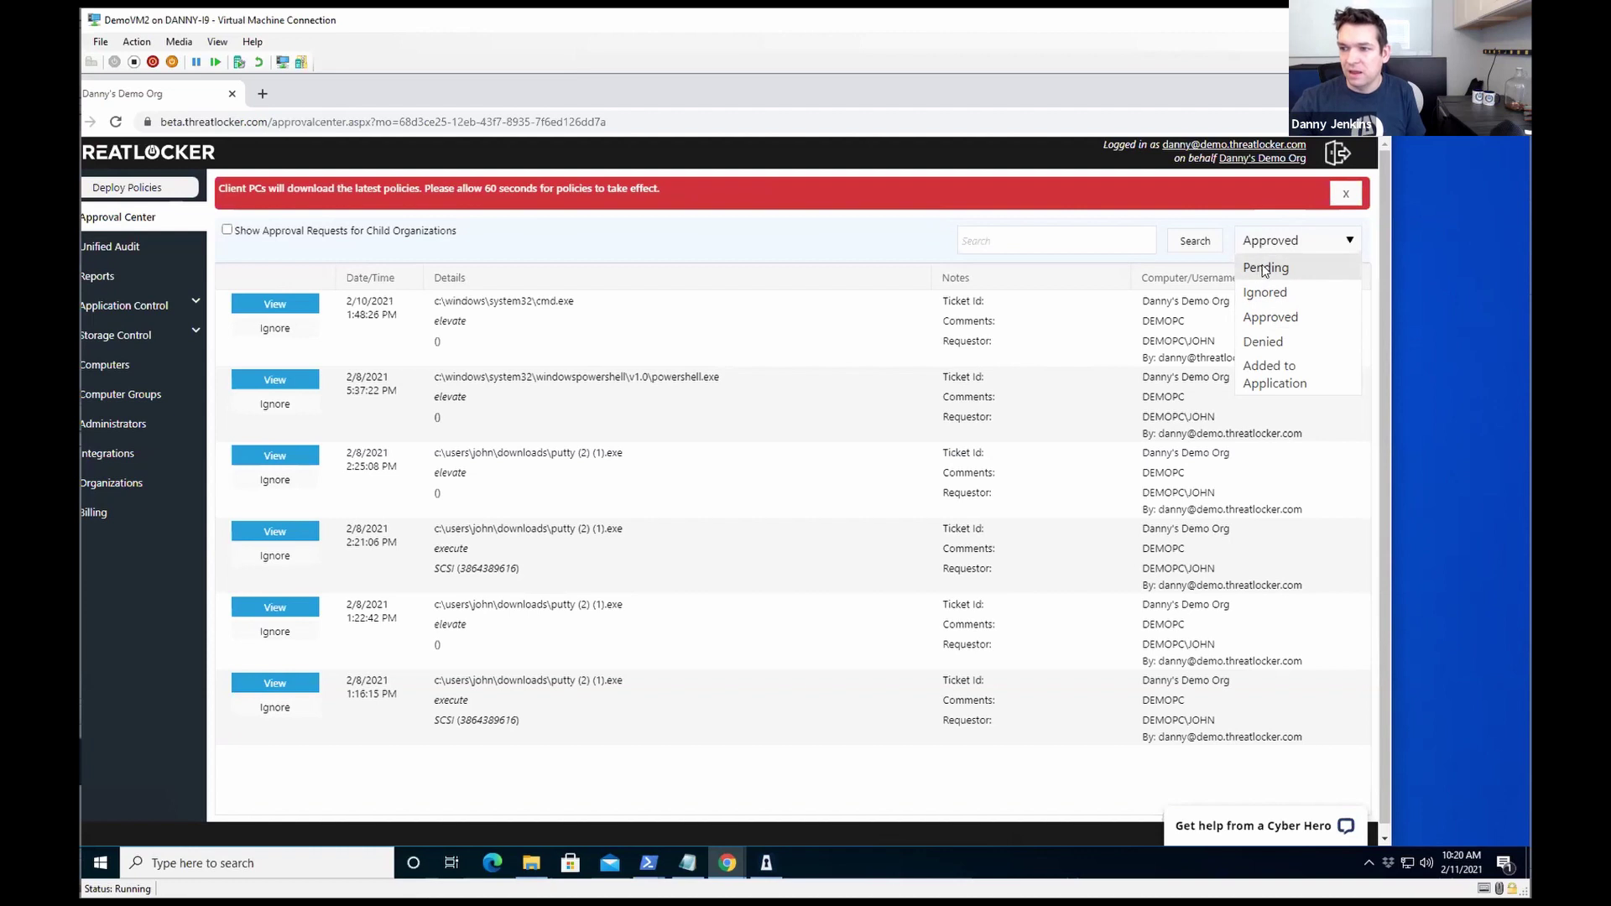
pyautogui.click(1264, 267)
pyautogui.click(258, 307)
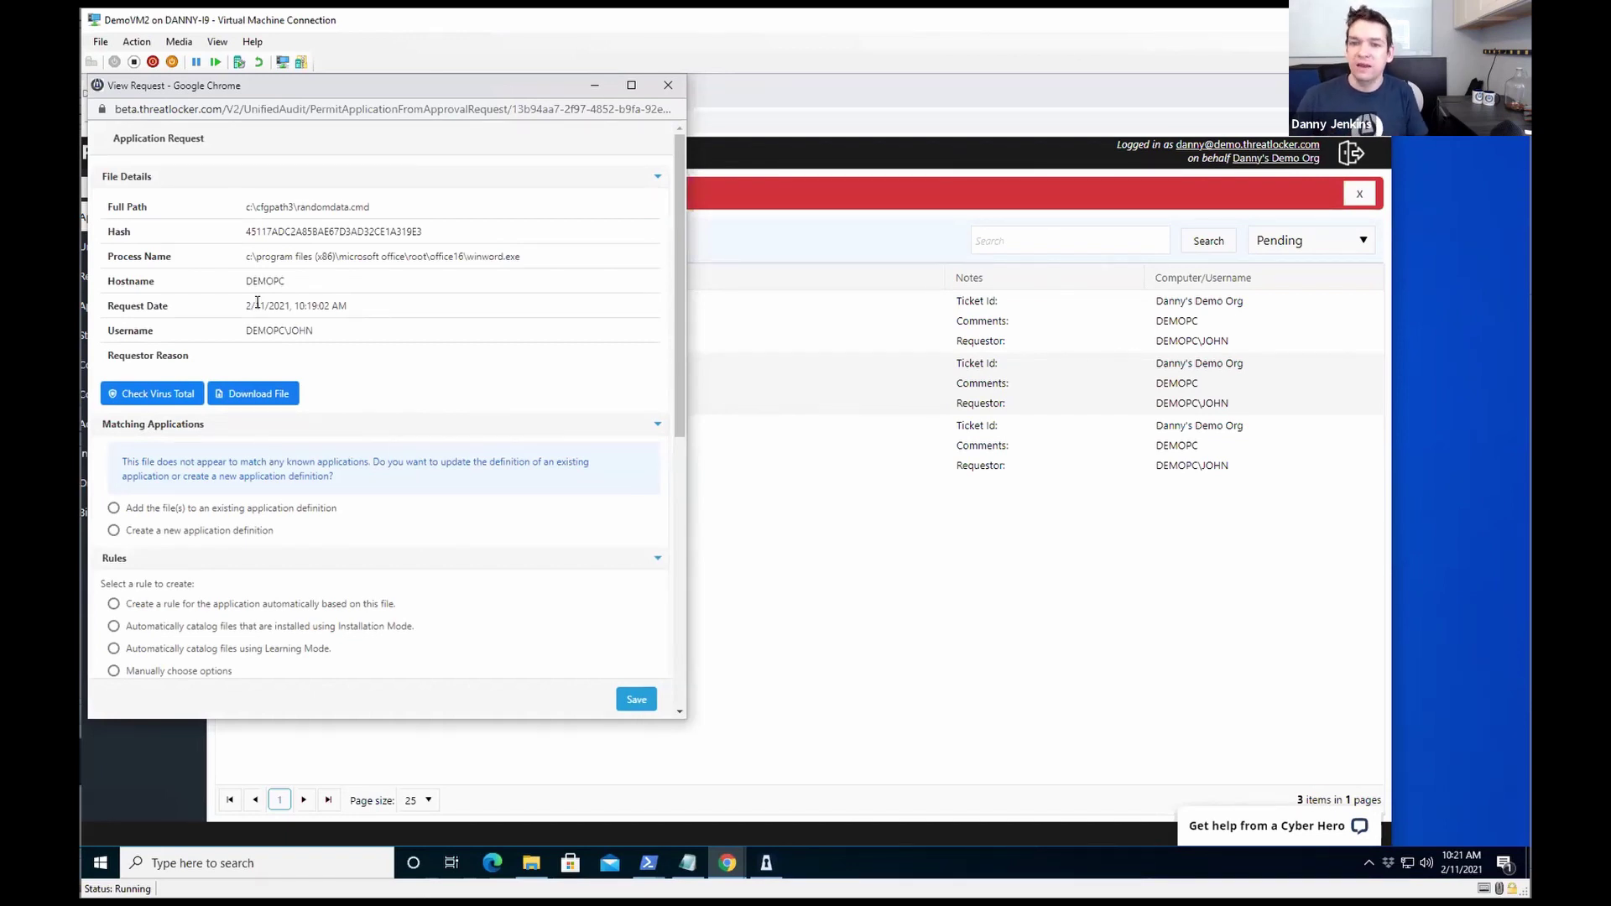
pyautogui.doubleClick(322, 206)
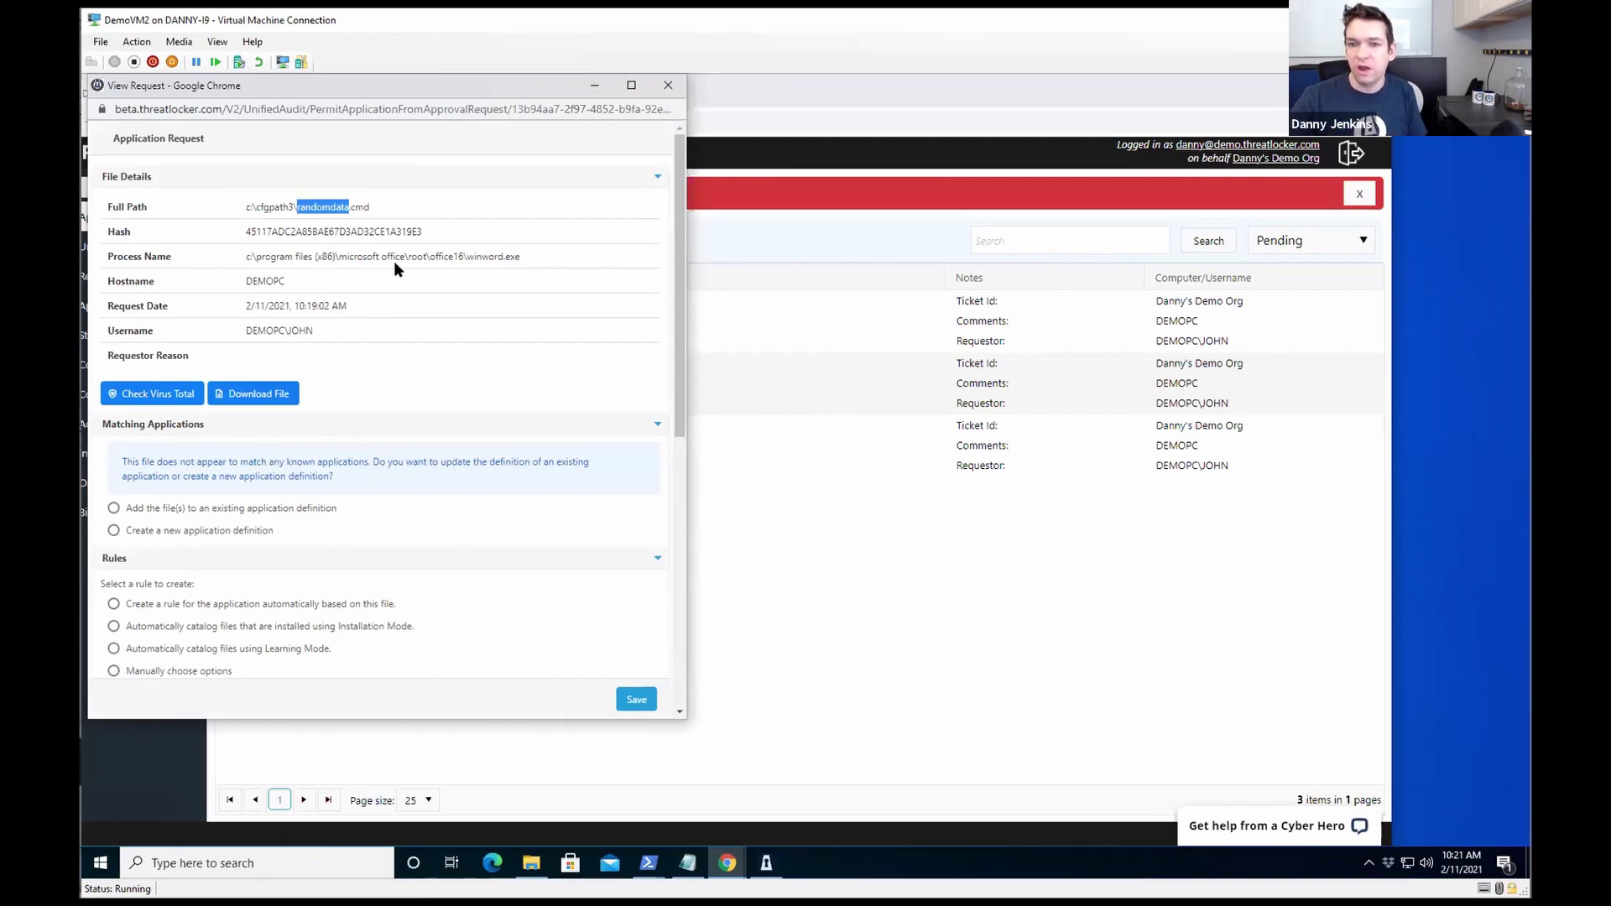
# Check the randomdata.cmd hash on VirusTotal, which returns Item not found
pyautogui.click(131, 397)
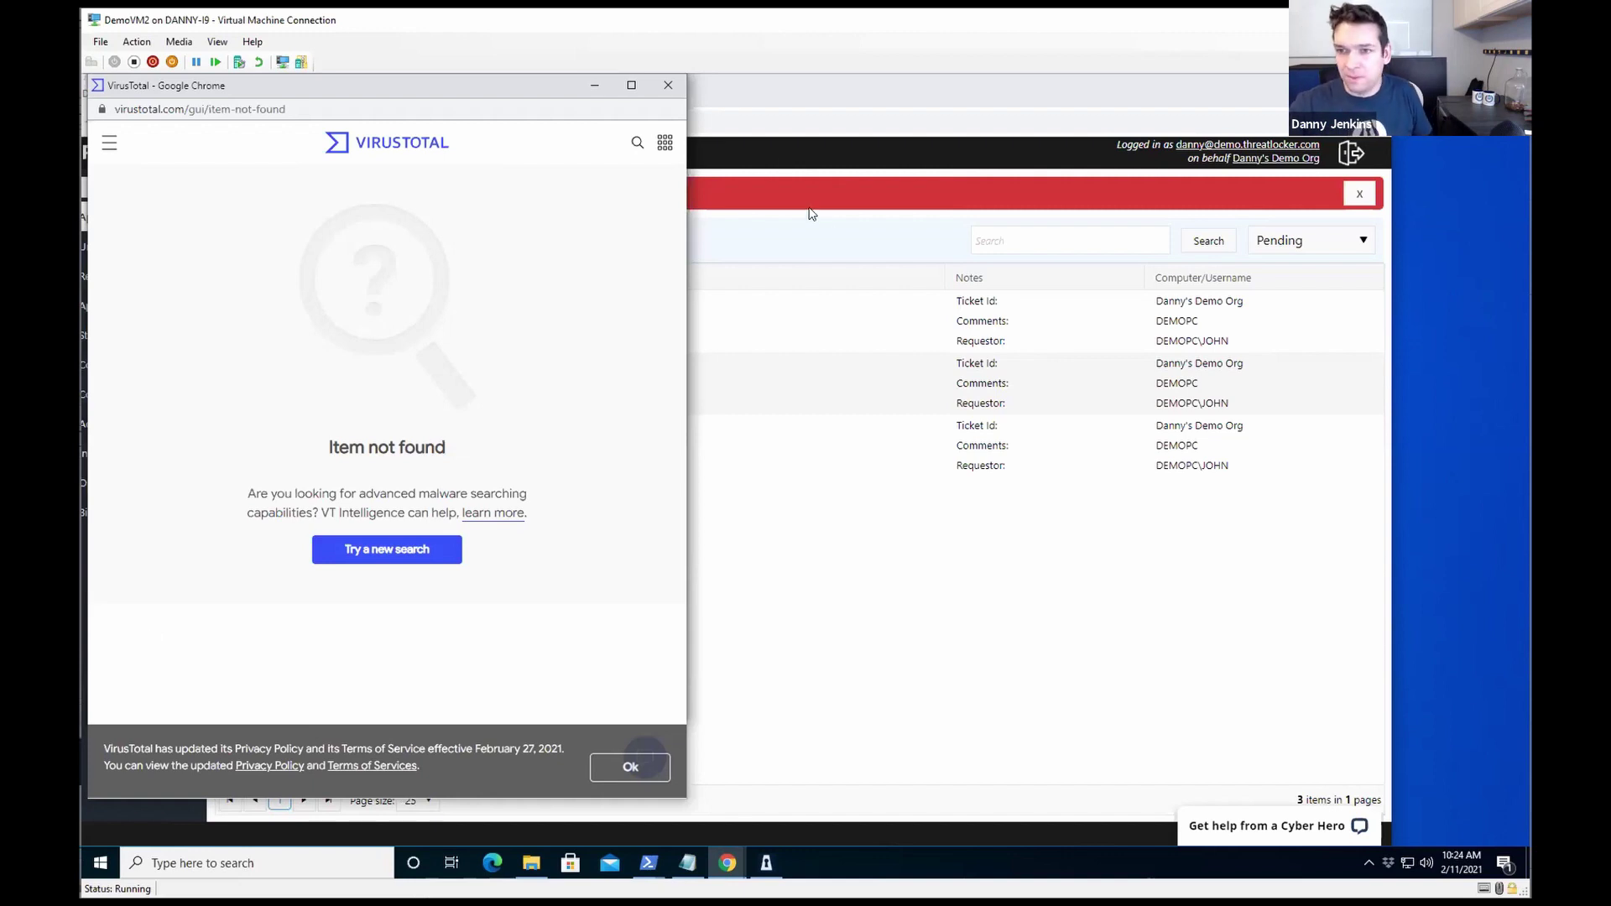
# Close VirusTotal, search Google for 'omg cable hak5' and open the O.MG Cable - Hak5 page
pyautogui.click(714, 97)
pyautogui.click(262, 93)
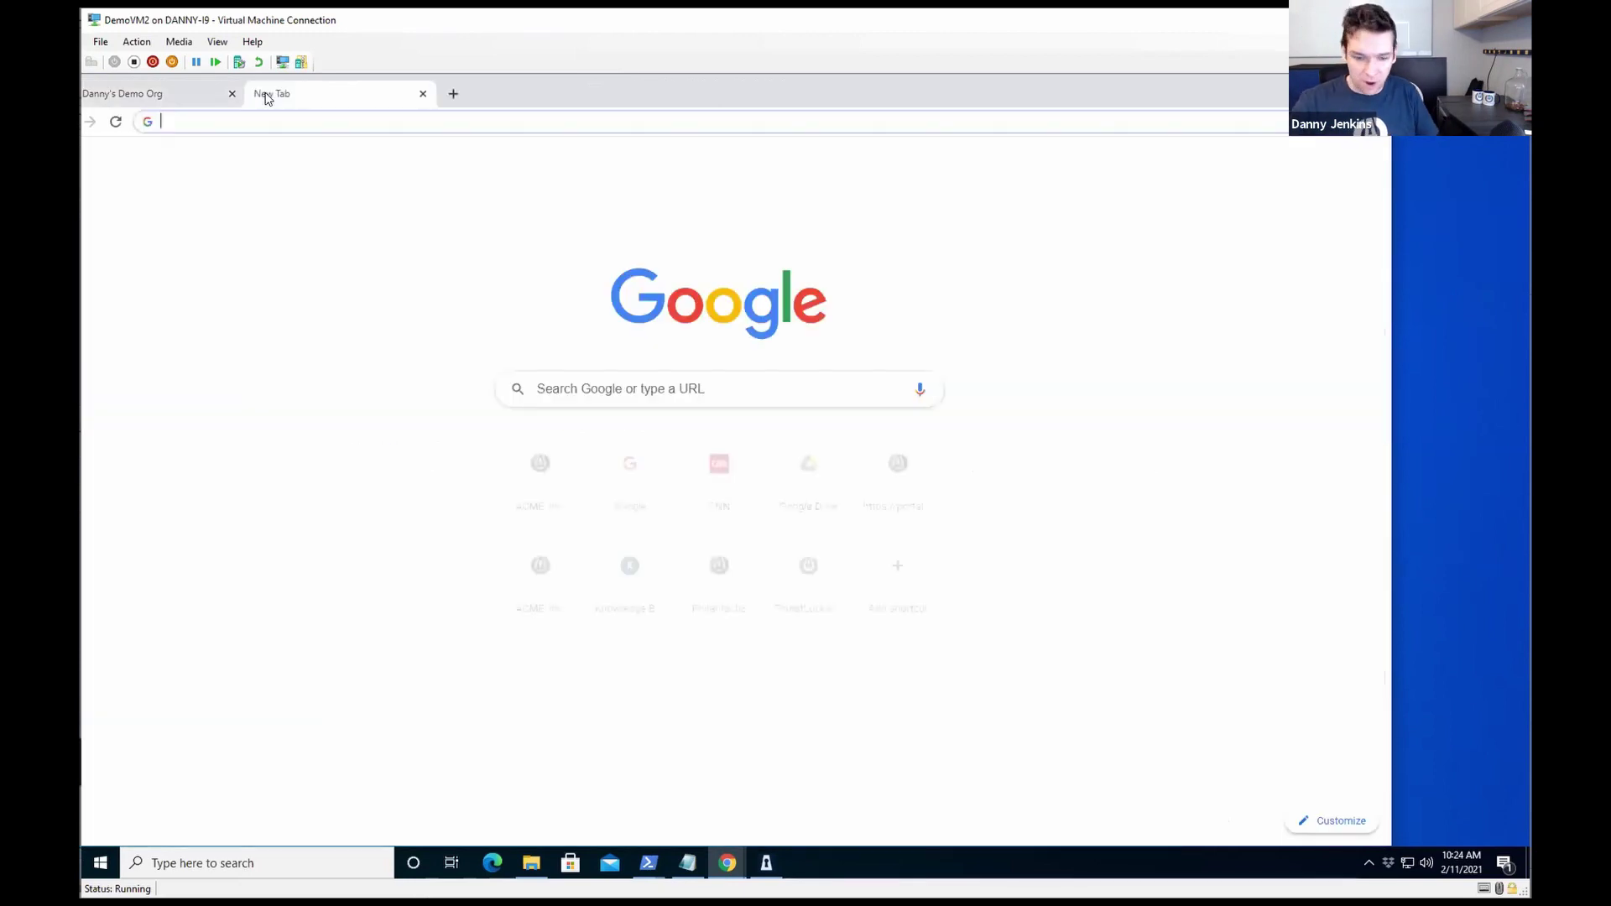
pyautogui.write('omg cable hac')
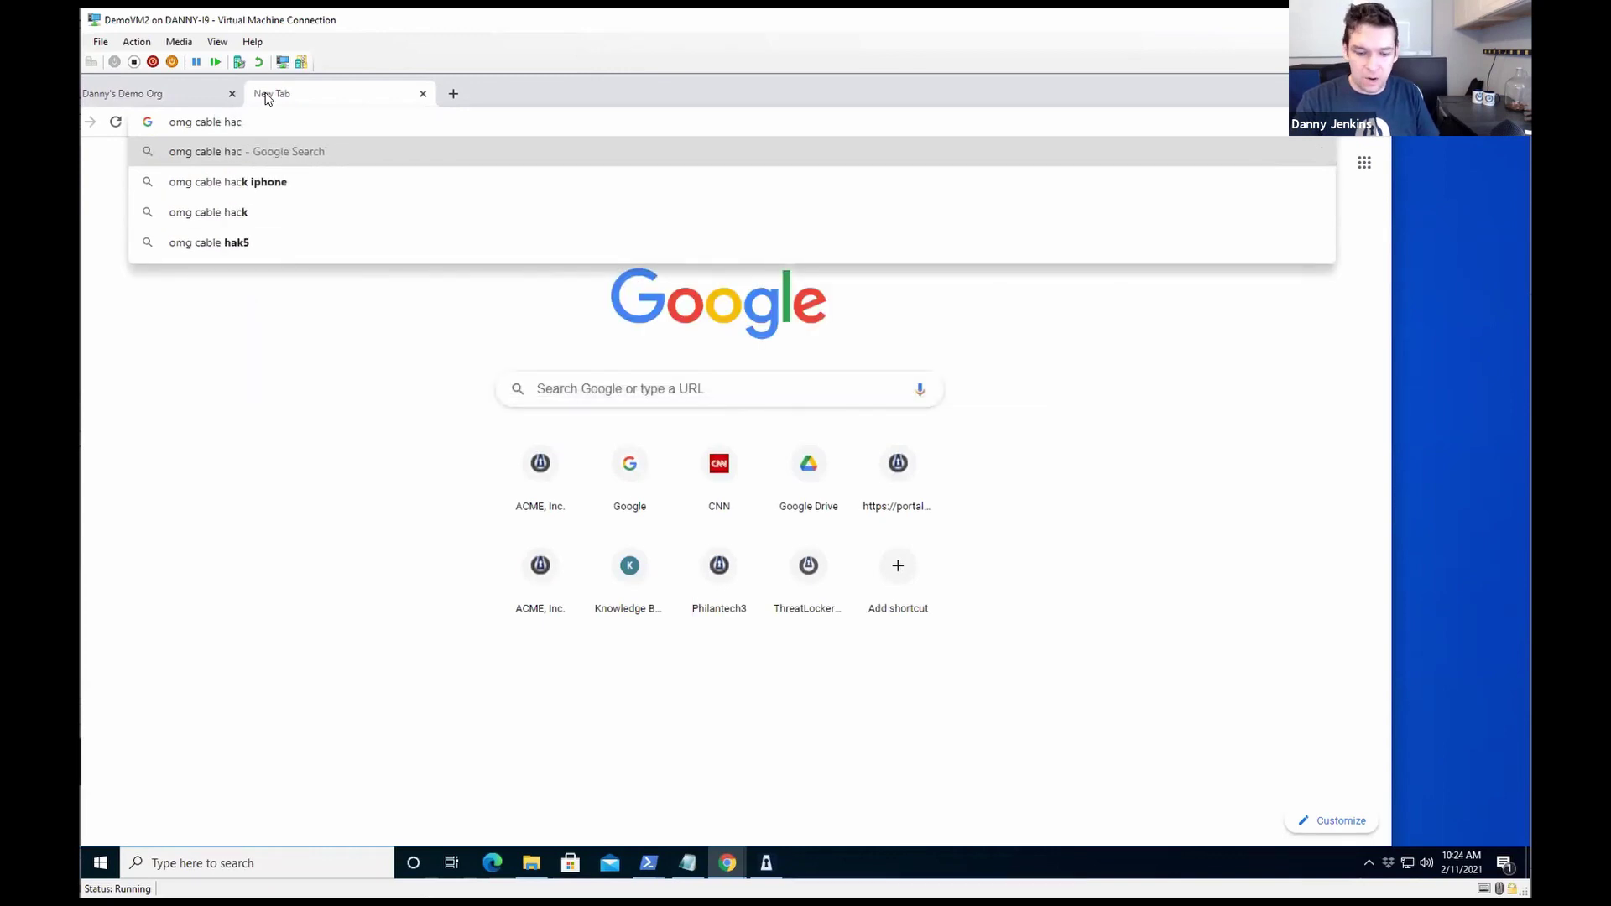
pyautogui.press('BackSpace')
pyautogui.write('k5')
pyautogui.press('Return')
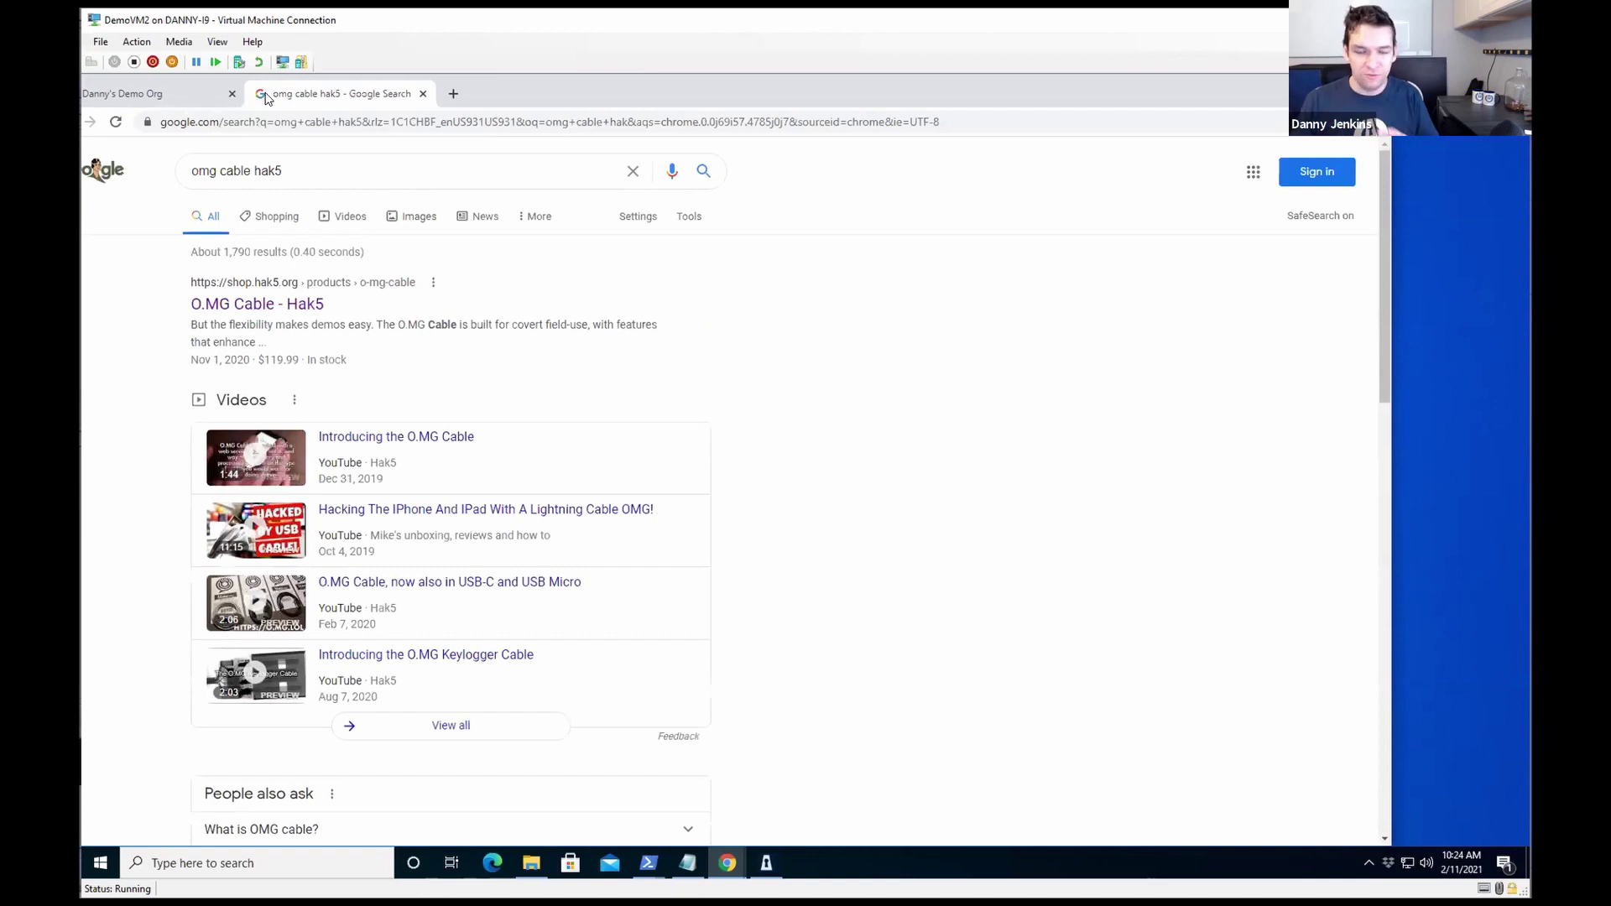
pyautogui.click(277, 309)
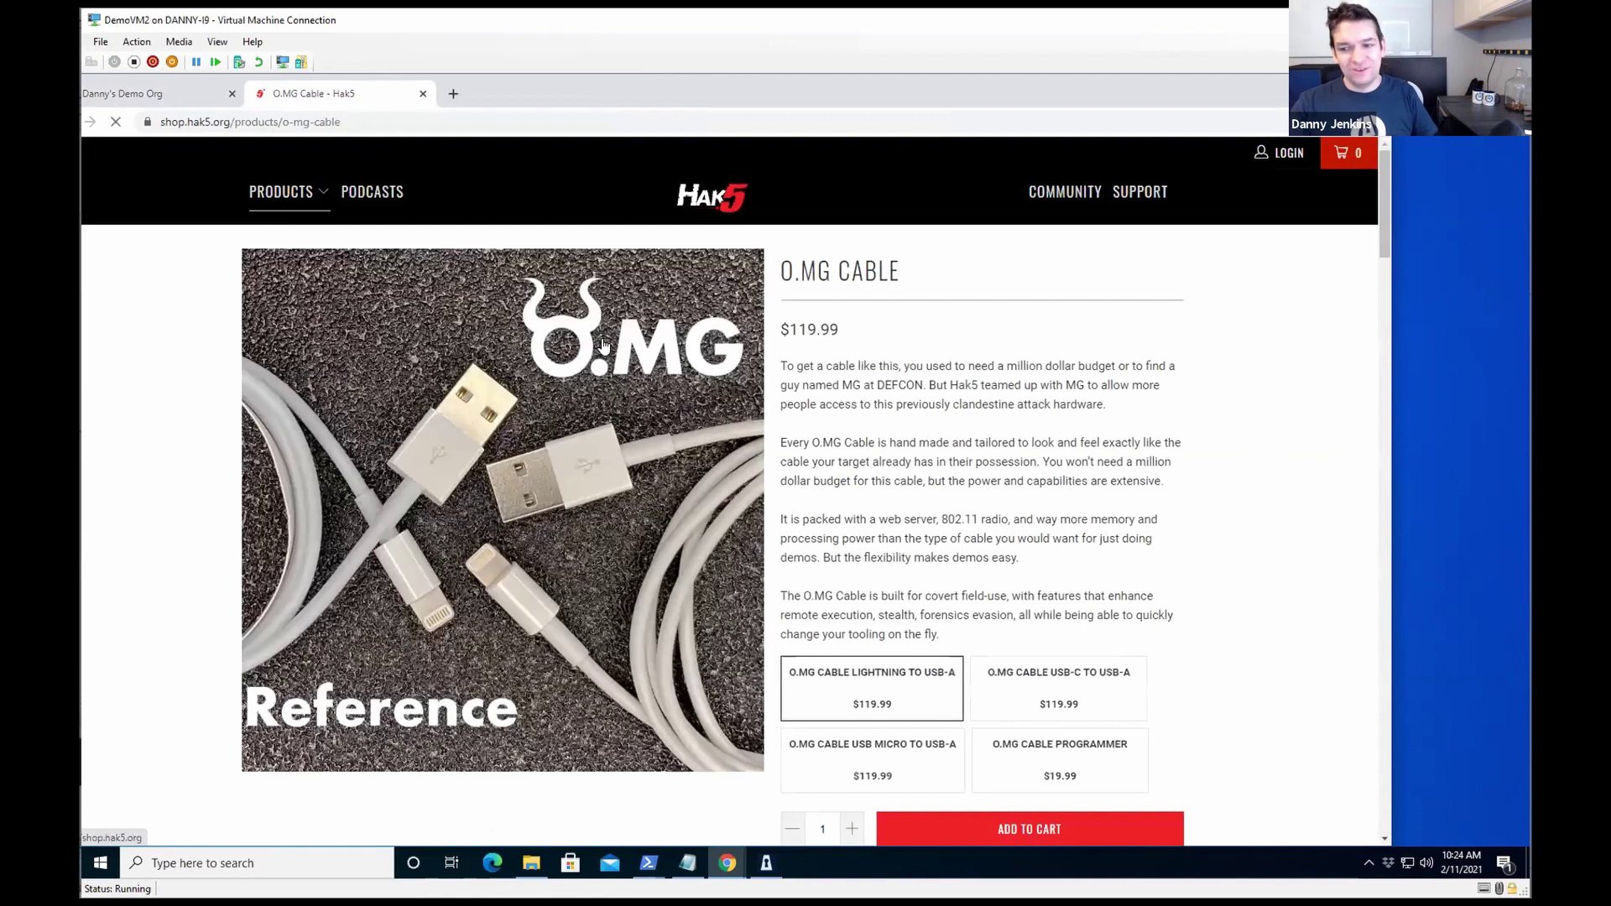
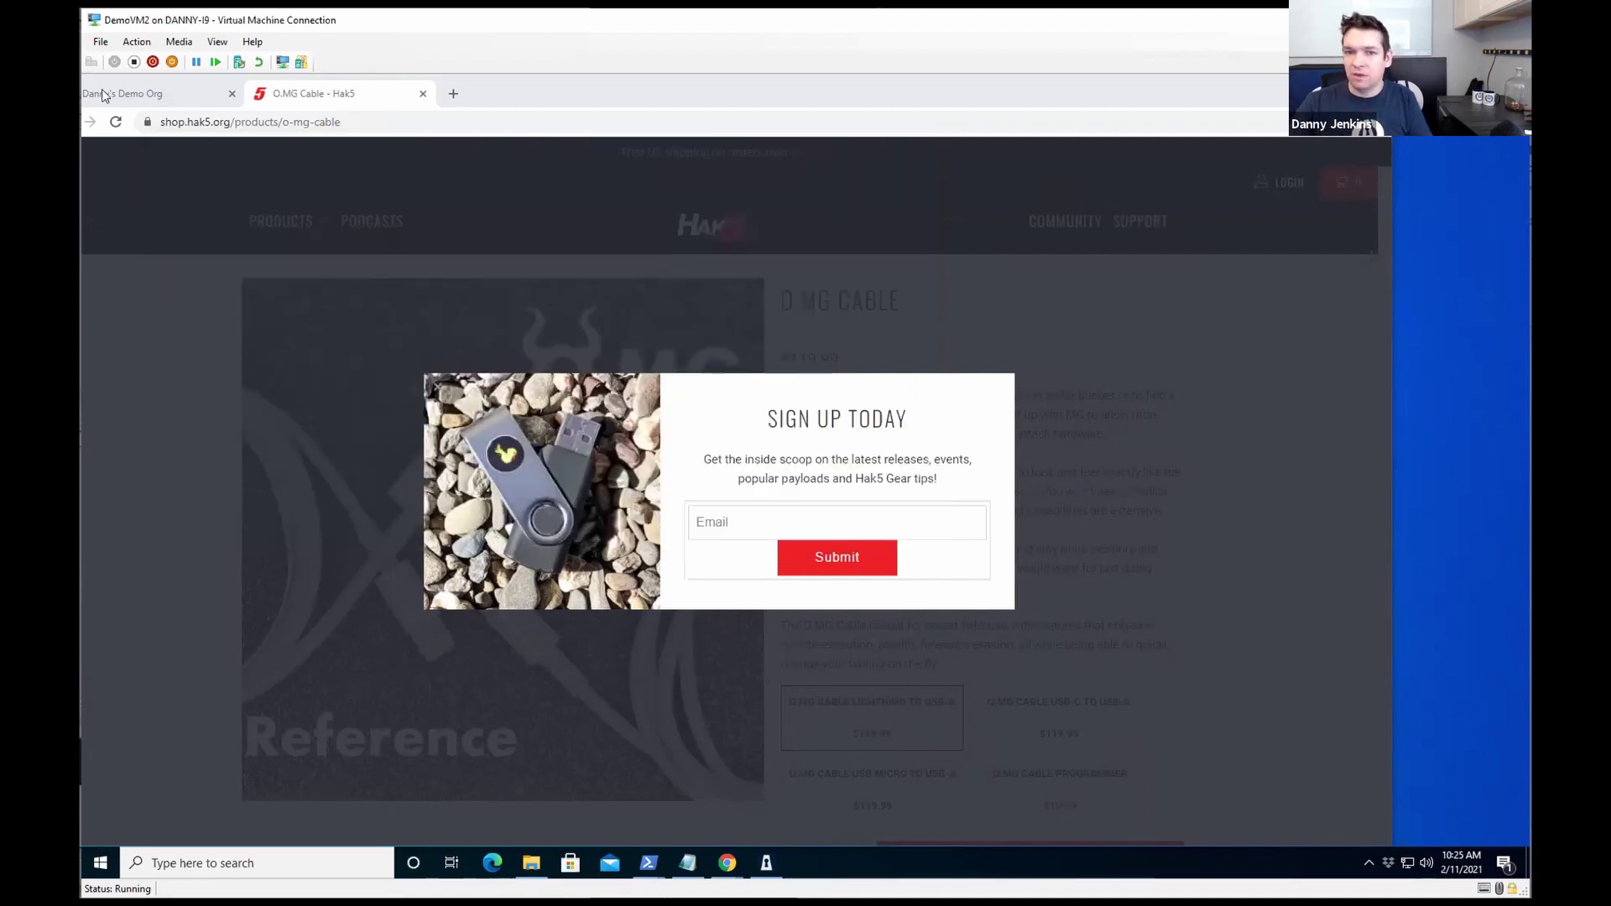
# Return to the ThreatLocker portal to view DEMOPC's Unified Audit of permitted events
pyautogui.click(119, 93)
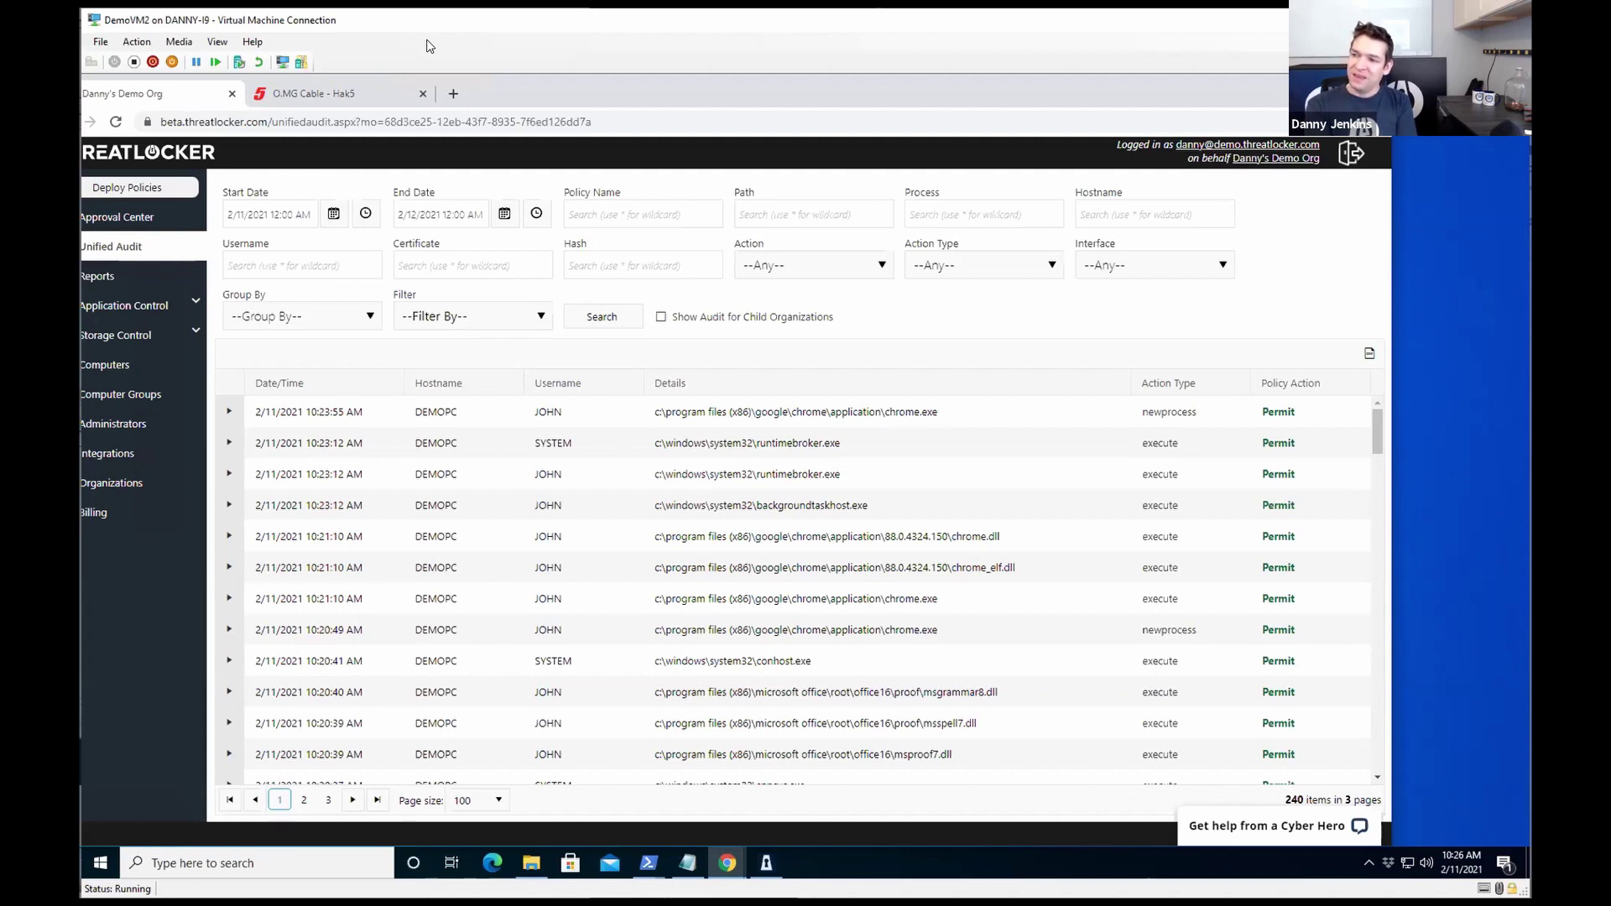
# Filter the Unified Audit by the Ringfenced action and run the search
pyautogui.click(792, 277)
pyautogui.click(770, 384)
pyautogui.click(602, 317)
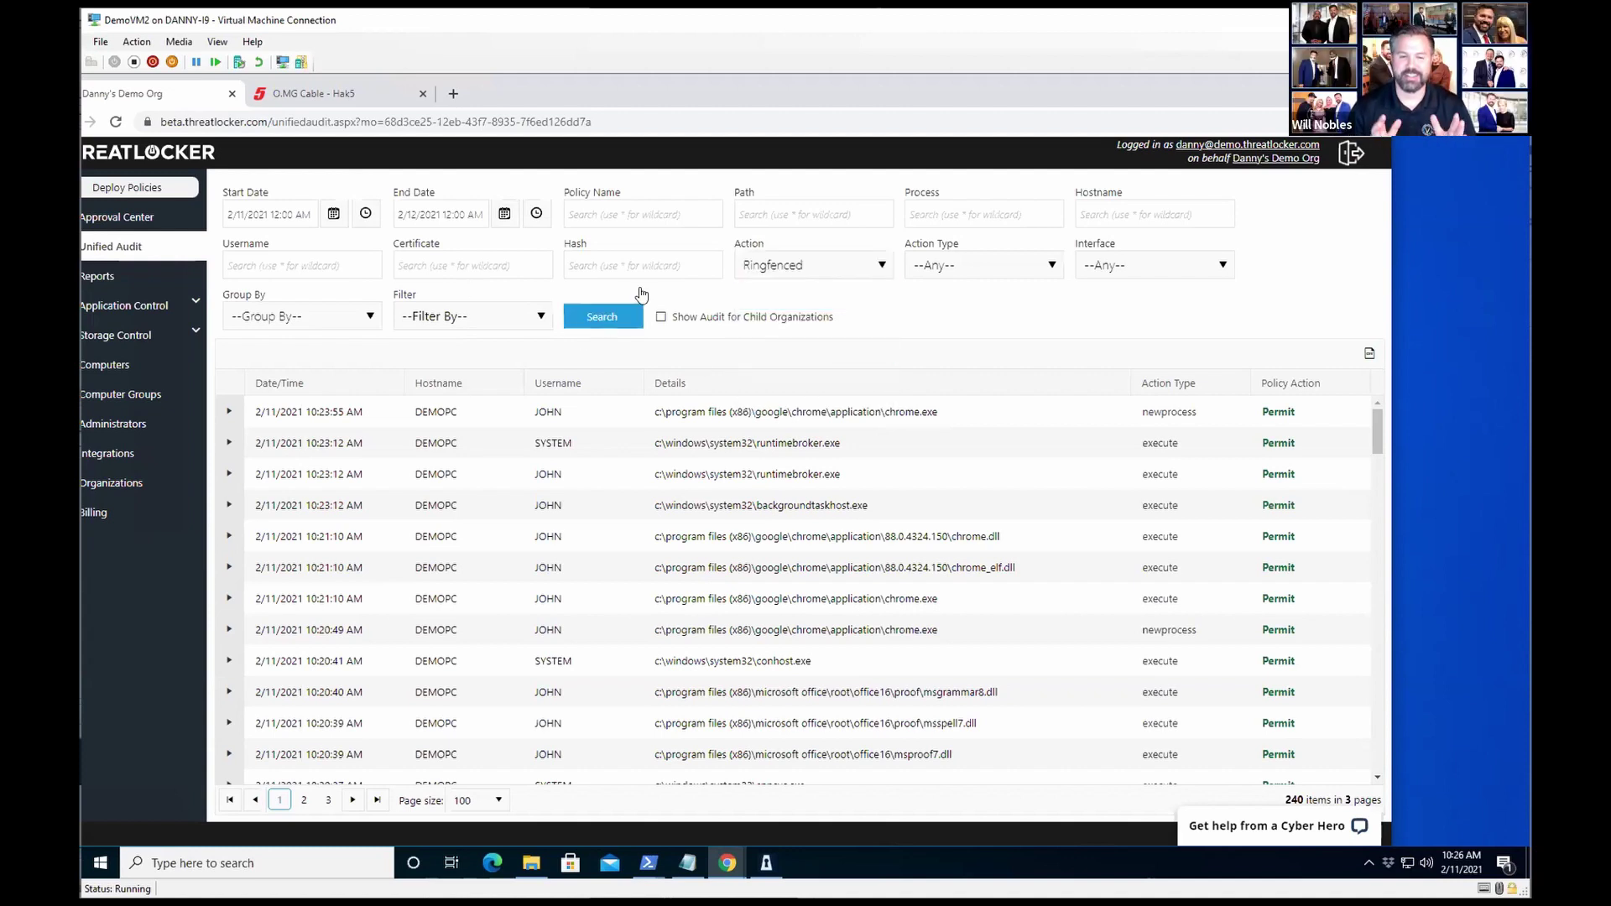
pyautogui.moveTo(774, 107); pyautogui.dragTo(811, 83)
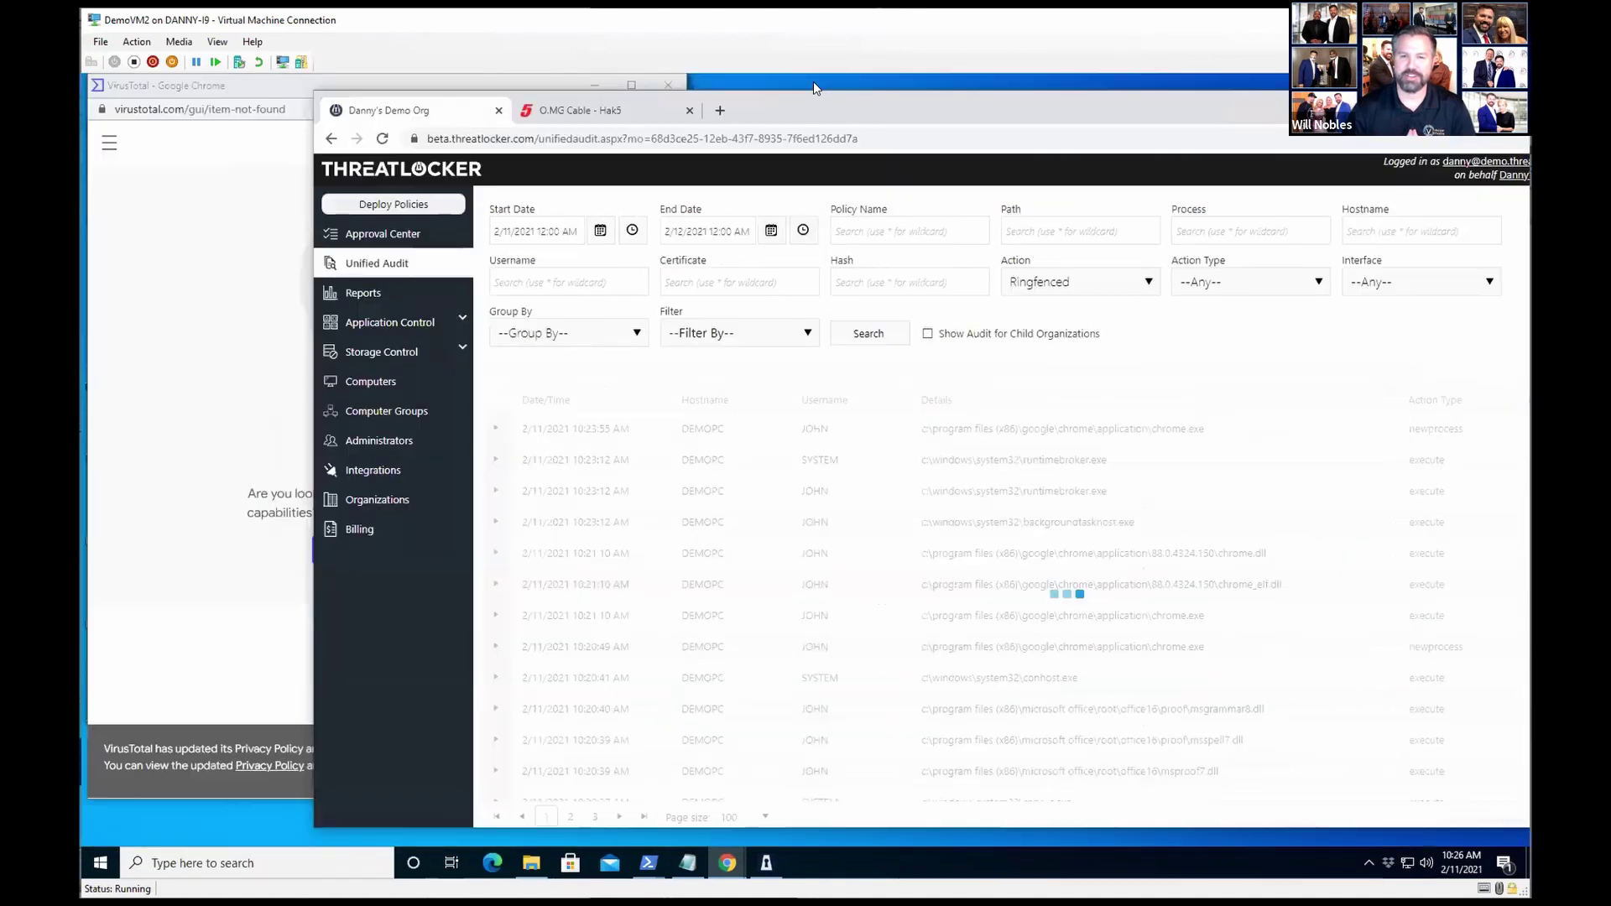
pyautogui.doubleClick(838, 103)
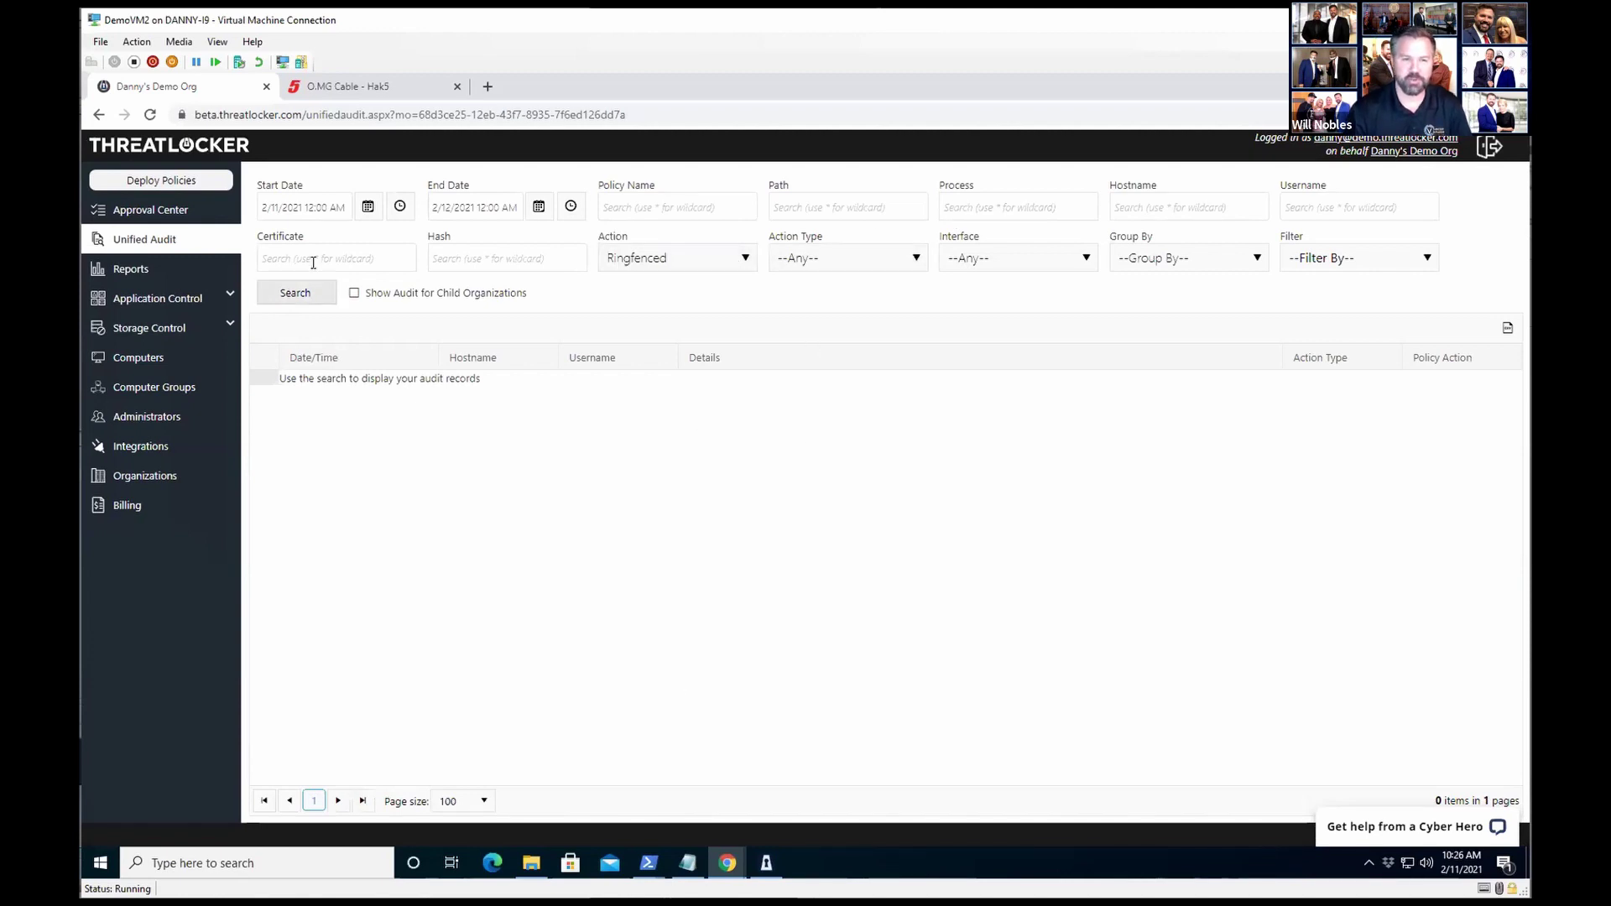
# Set the audit start date to 2/9/2021 and rerun the search
pyautogui.click(368, 207)
pyautogui.click(211, 322)
pyautogui.click(287, 300)
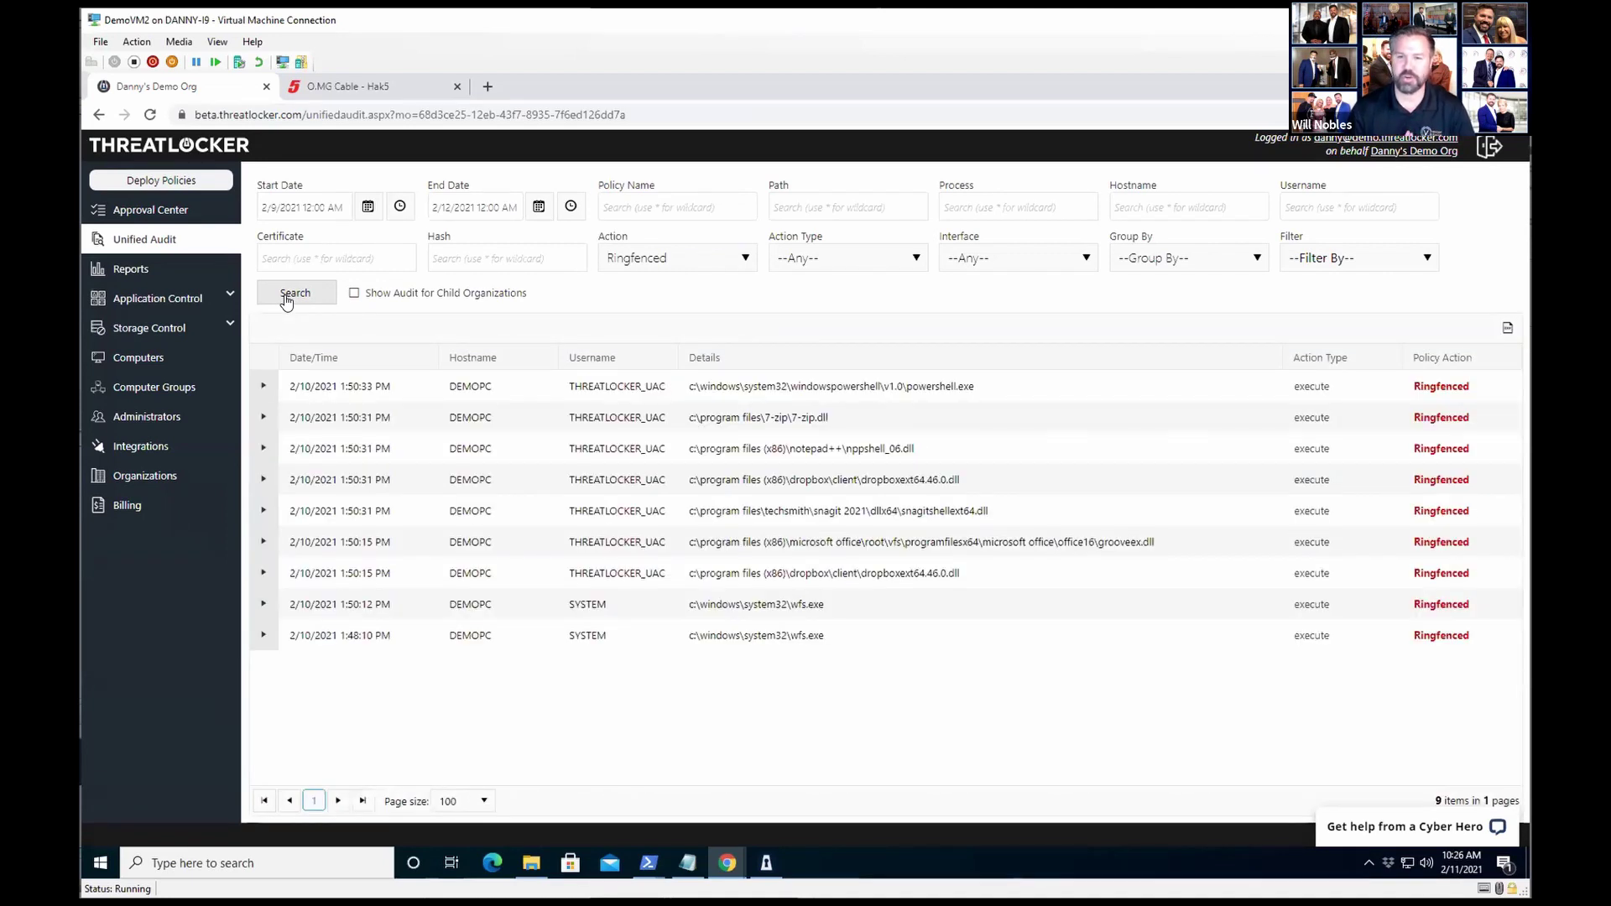
# Change the audit start date to February 2, 2021 and search again, showing 55 Ringfenced events
pyautogui.click(367, 207)
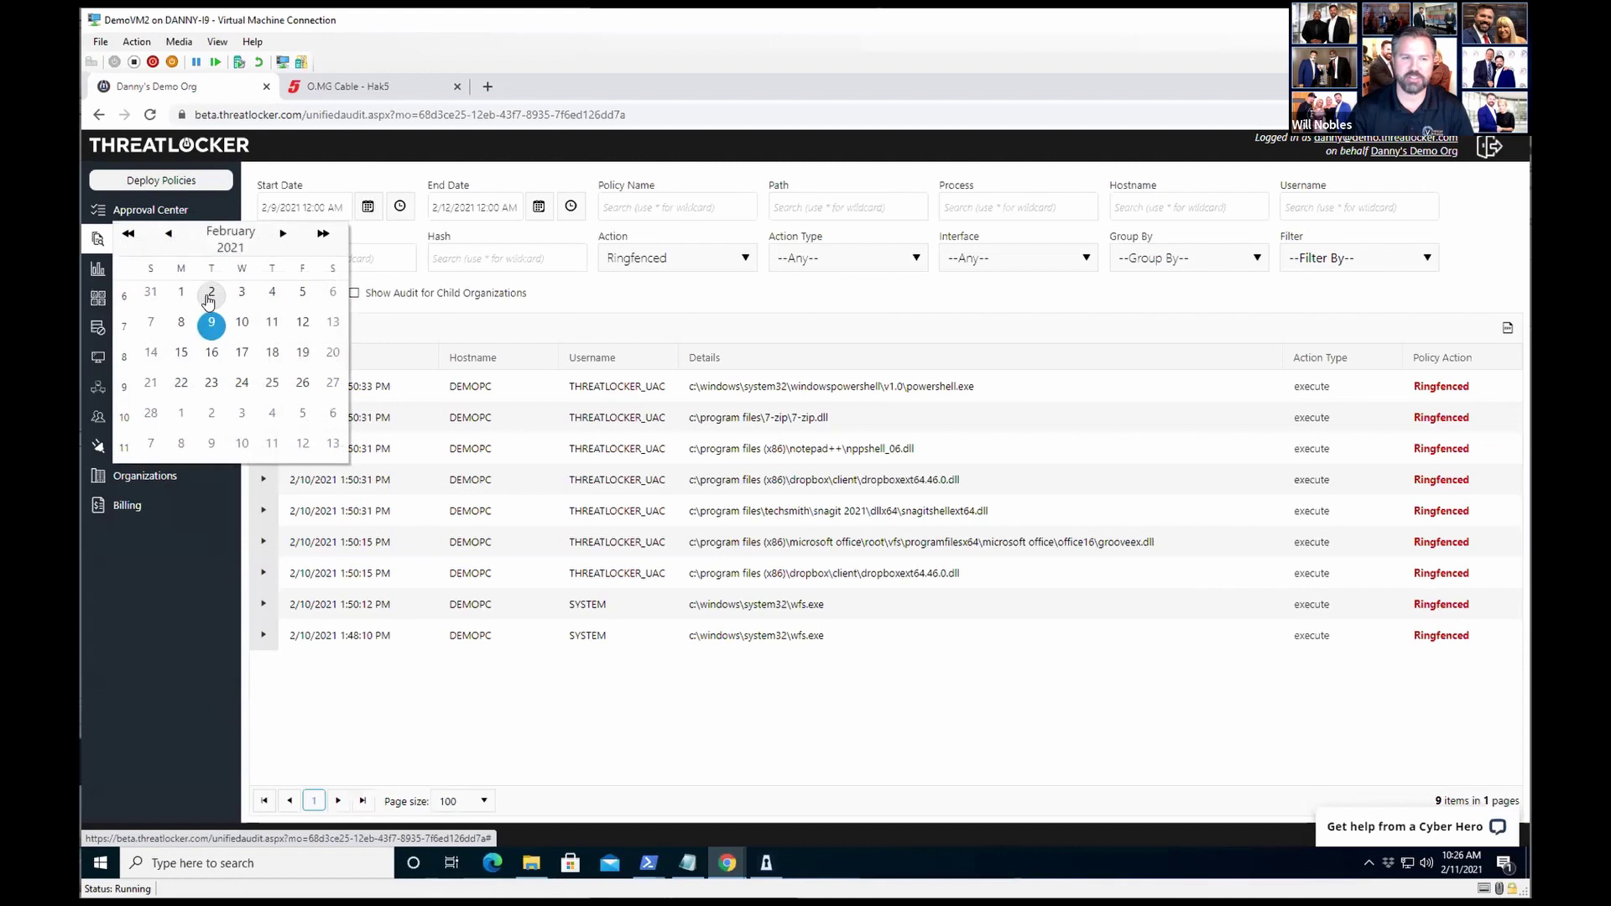
pyautogui.click(214, 293)
pyautogui.click(291, 293)
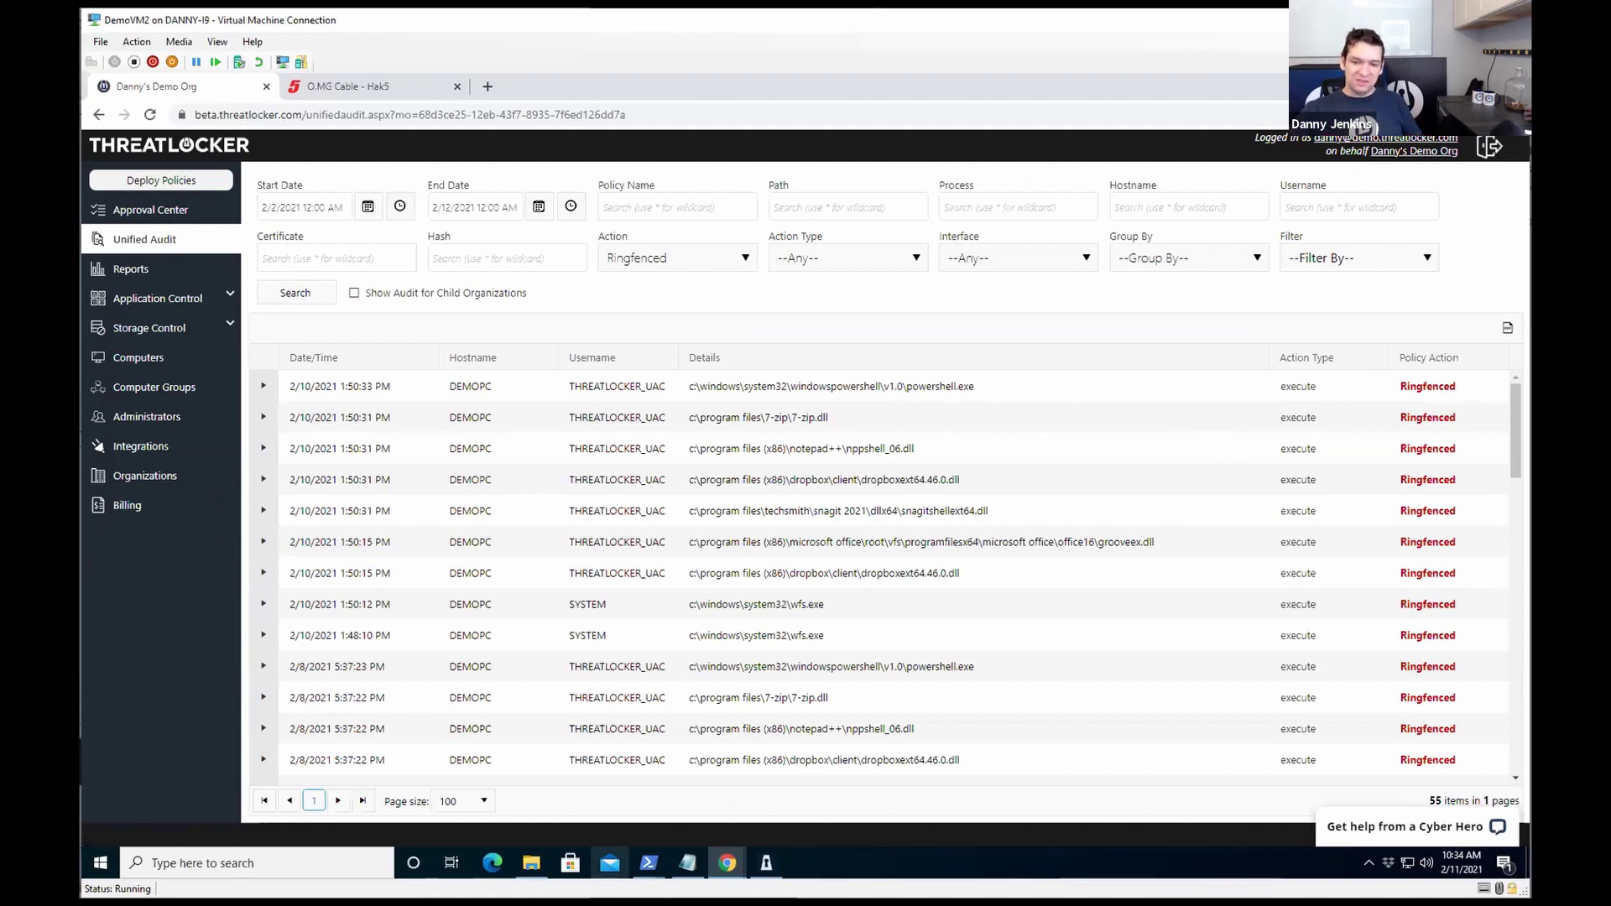
# Switch to the administrator PowerShell window showing threatlockerservice queried as STOPPED and started with net start
pyautogui.moveTo(649, 864)
pyautogui.click(666, 818)
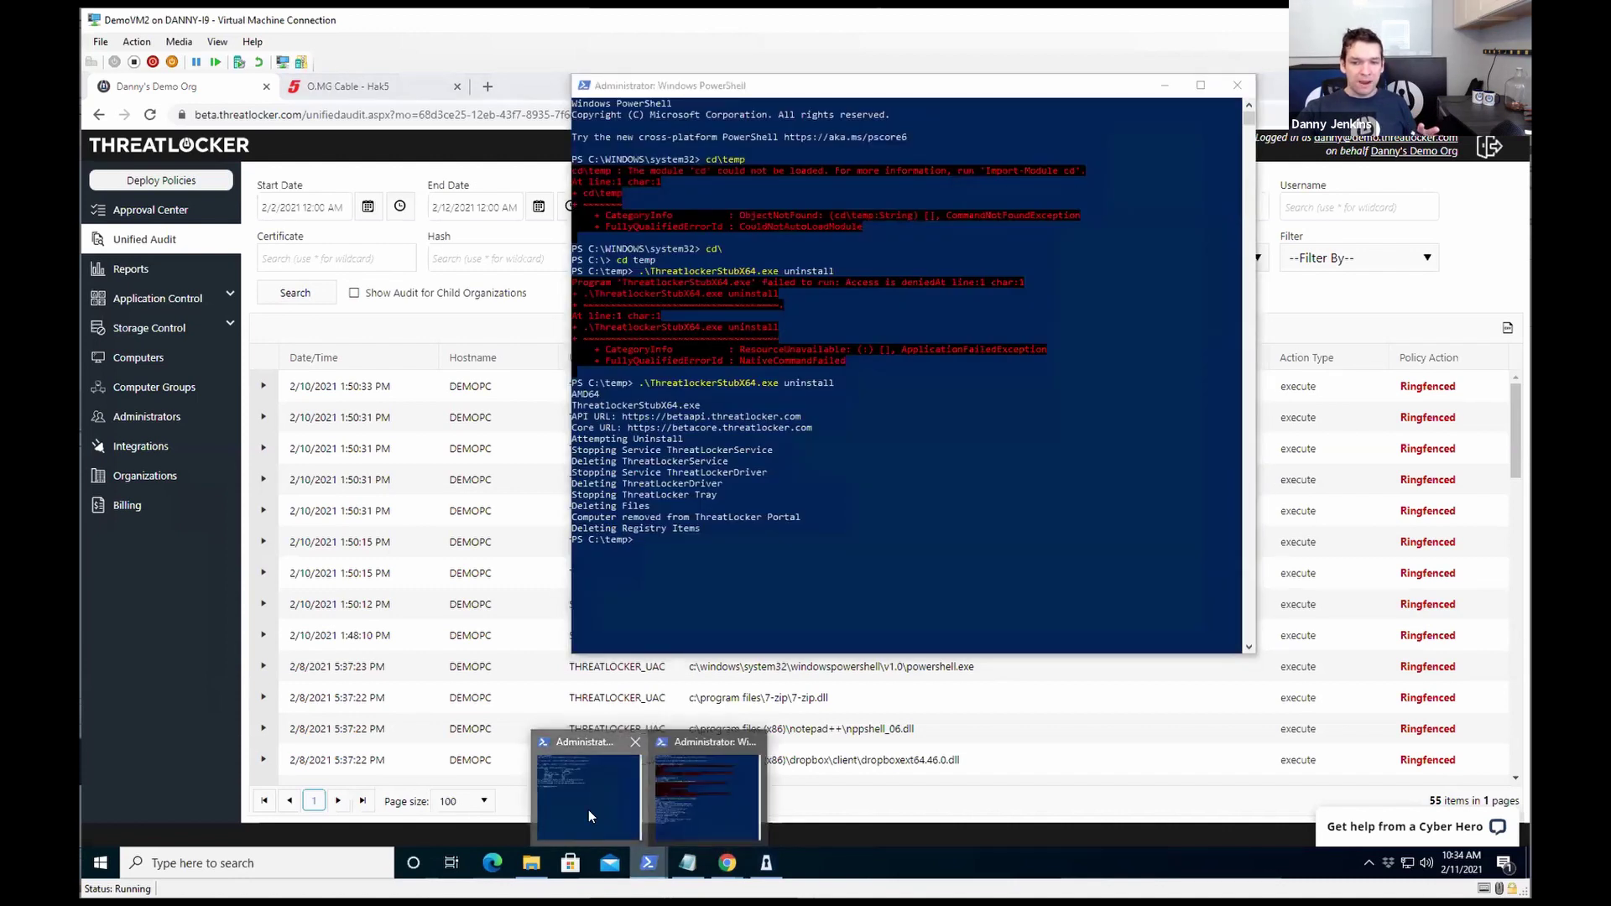
pyautogui.click(592, 816)
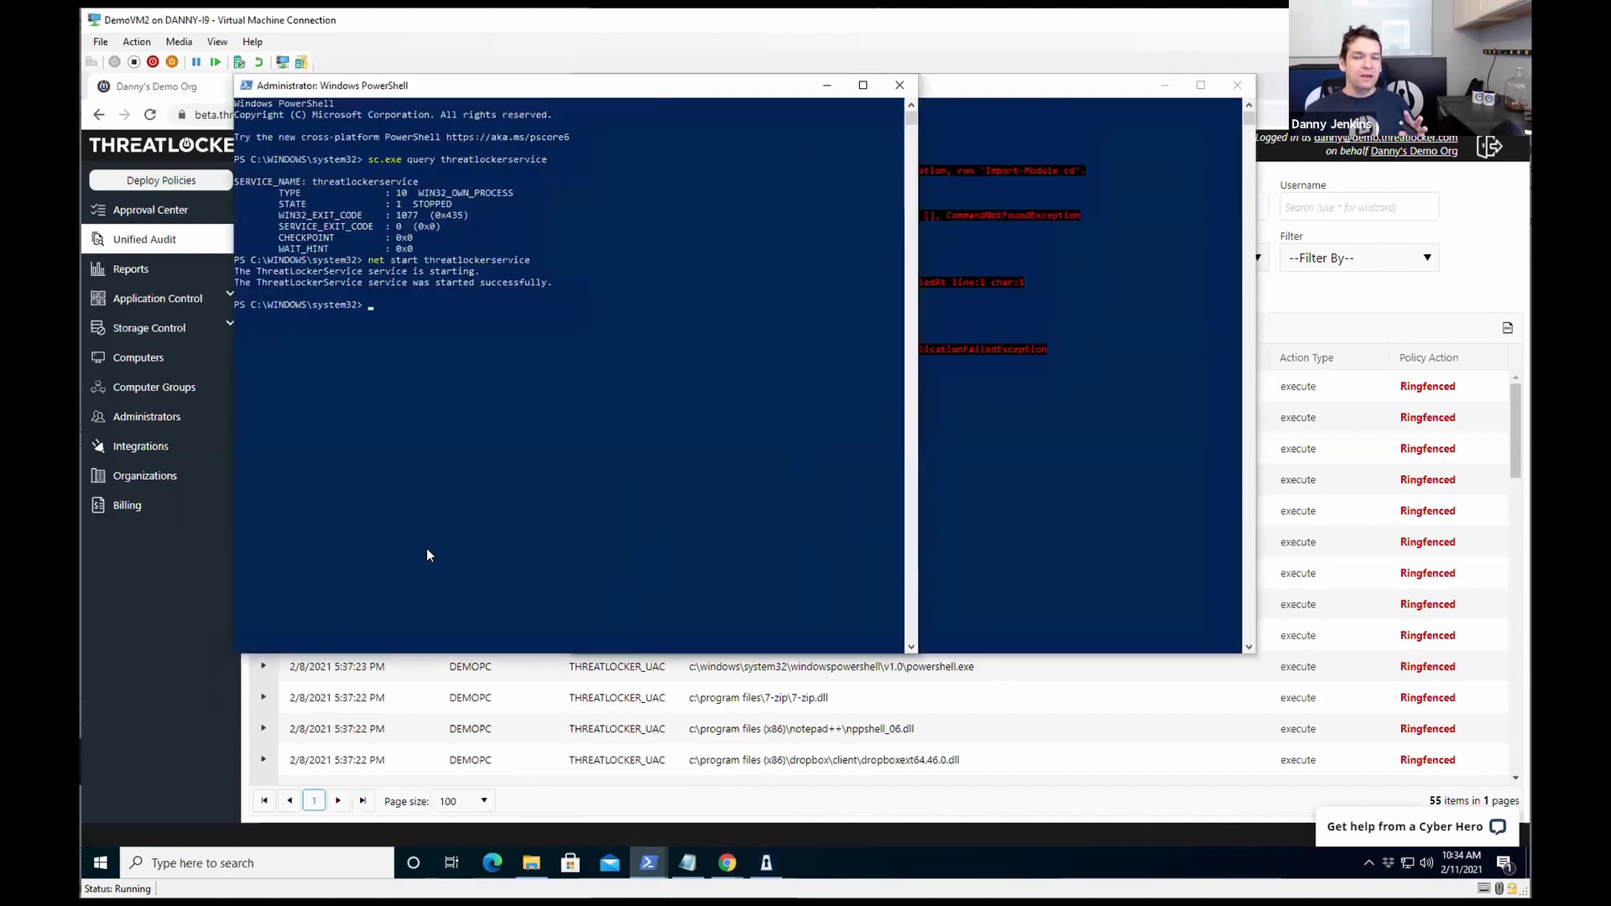